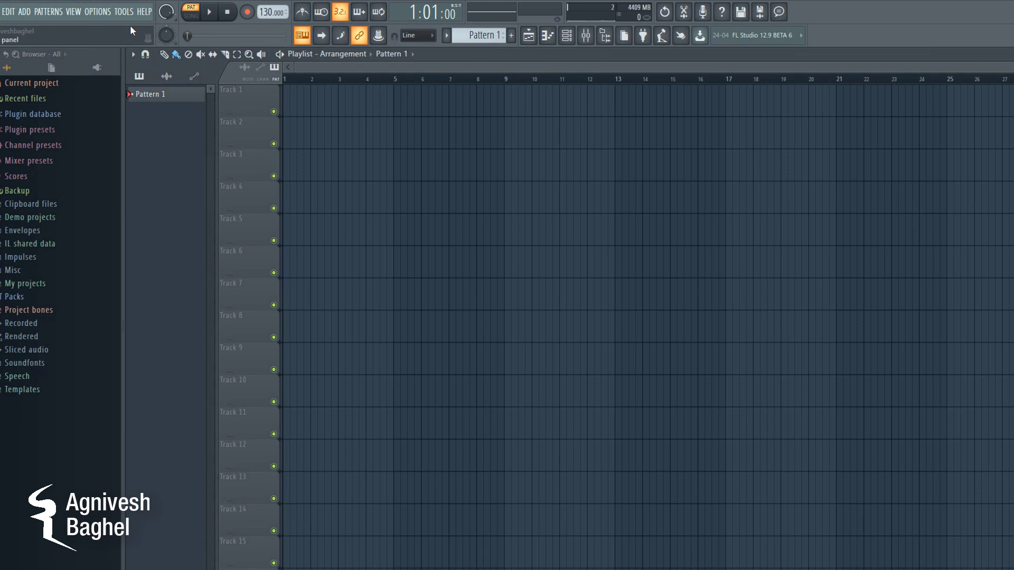
Step: Try the Default toolbar preset, then switch to a single-row toolbar preset
left_click(97, 13)
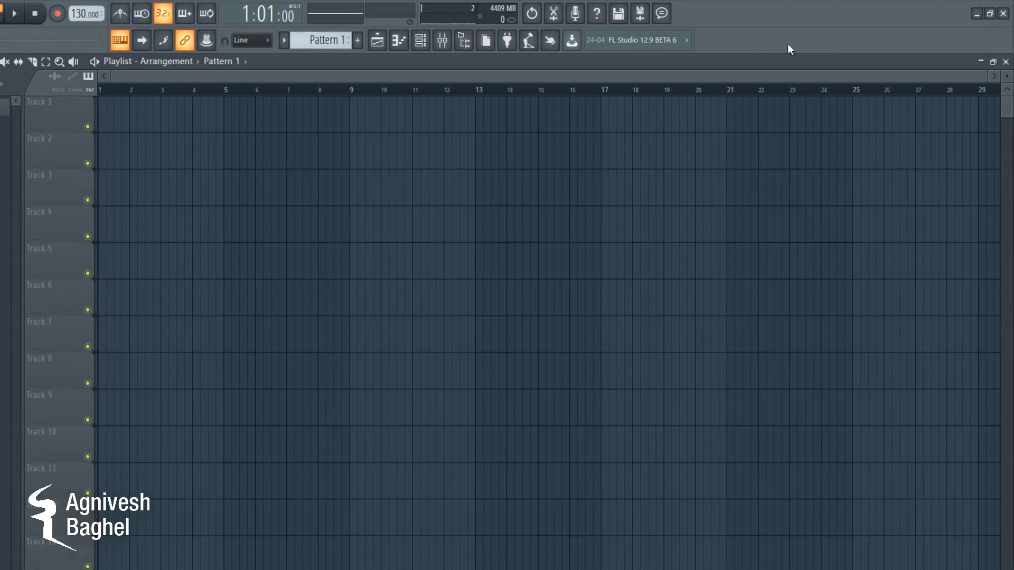
right_click(890, 38)
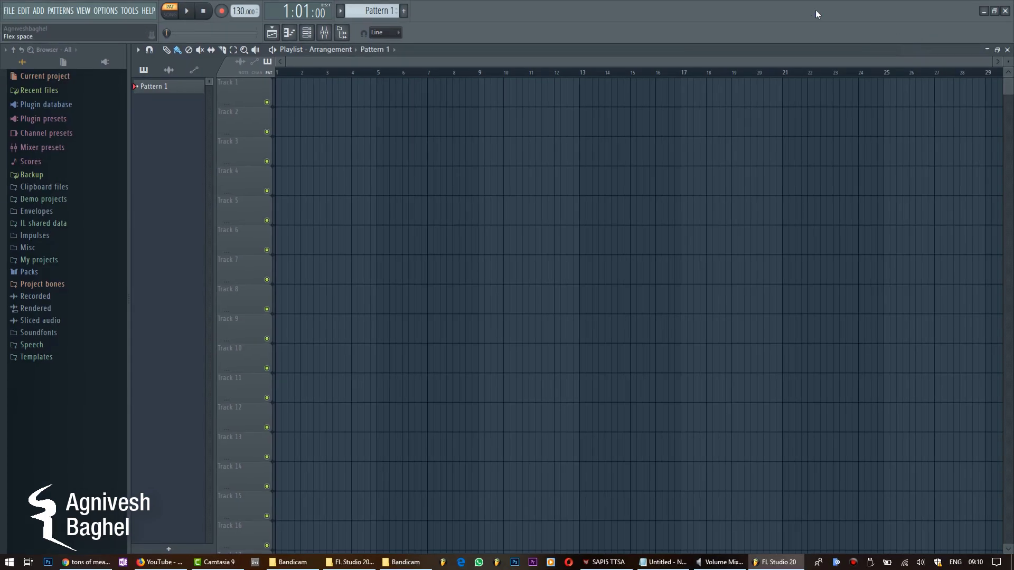
right_click(732, 10)
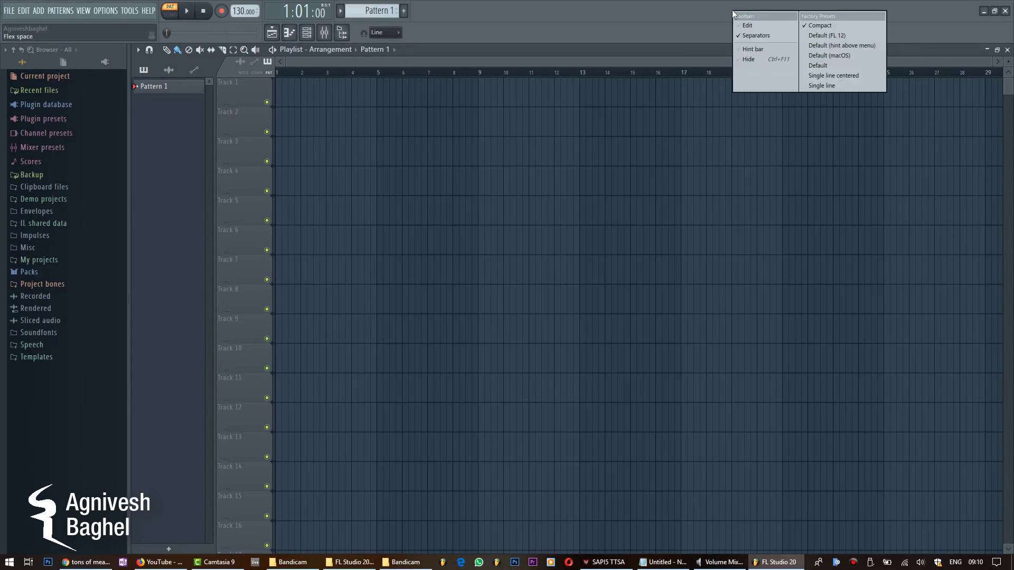
left_click(840, 62)
right_click(822, 23)
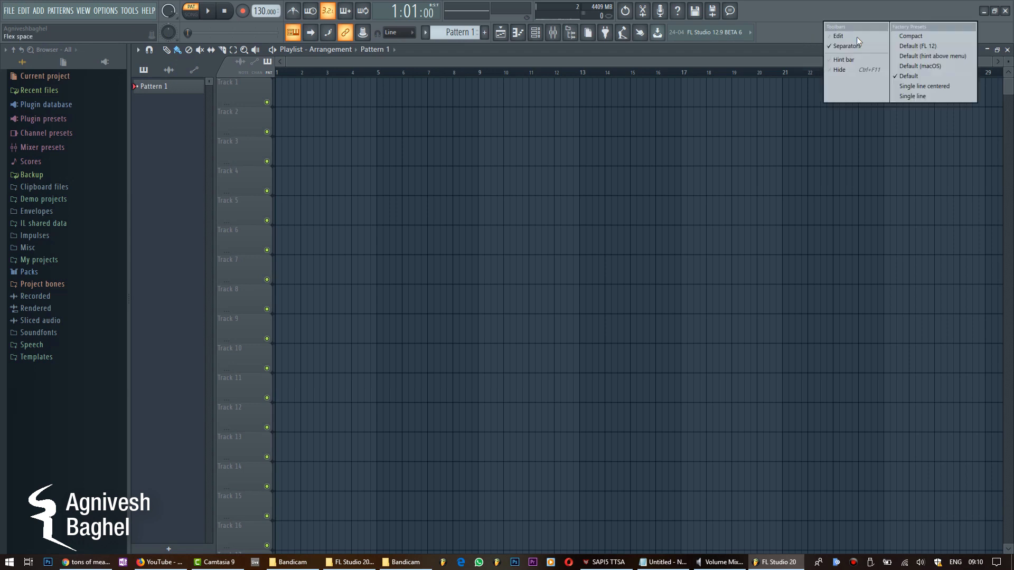
left_click(925, 97)
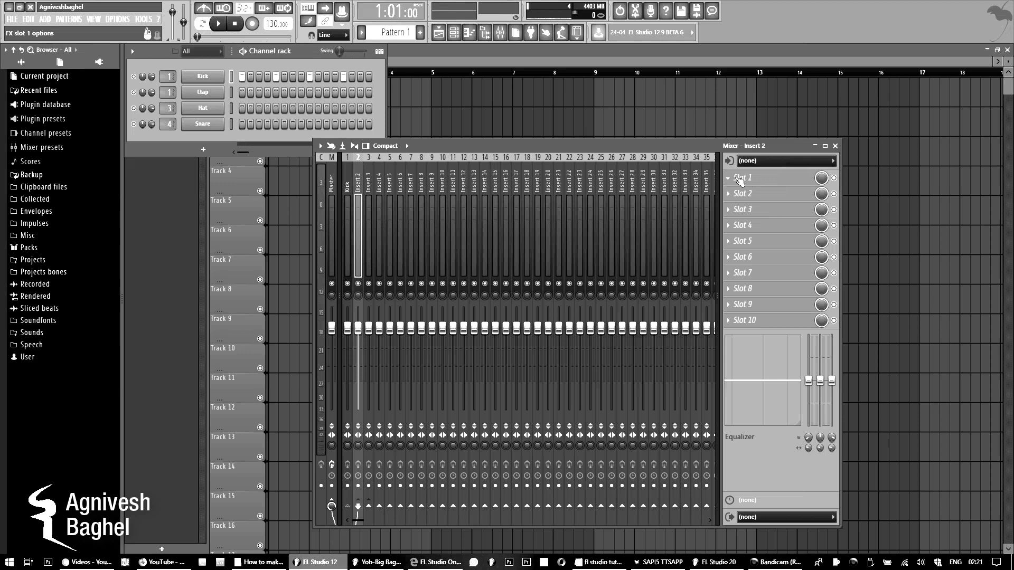
Step: Load Fruity Limiter into Insert 2's Slot 1, raise its attack to about 24 ms, and play
left_click(736, 178)
mouse_move(743, 192)
mouse_move(877, 236)
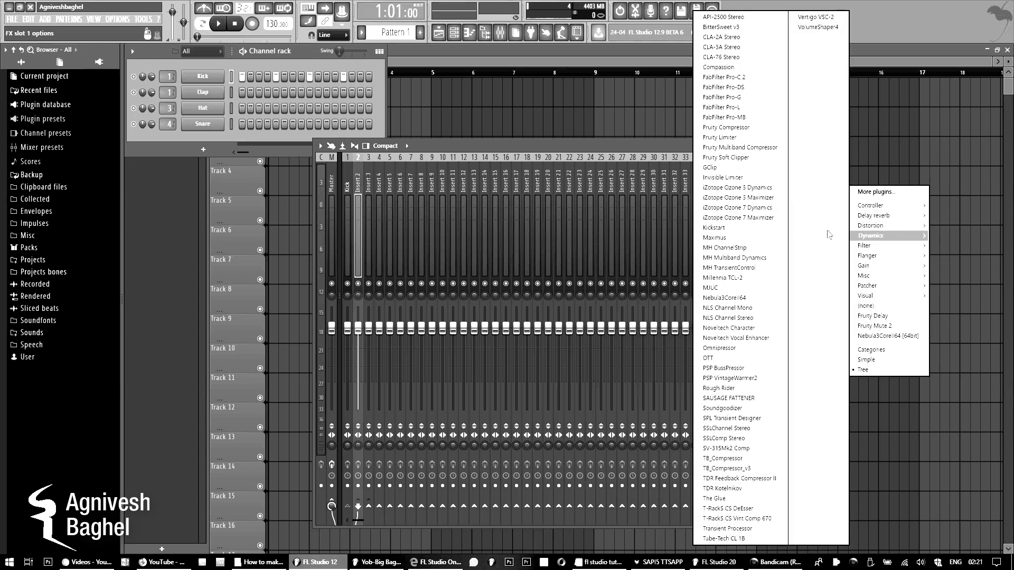
left_click(740, 138)
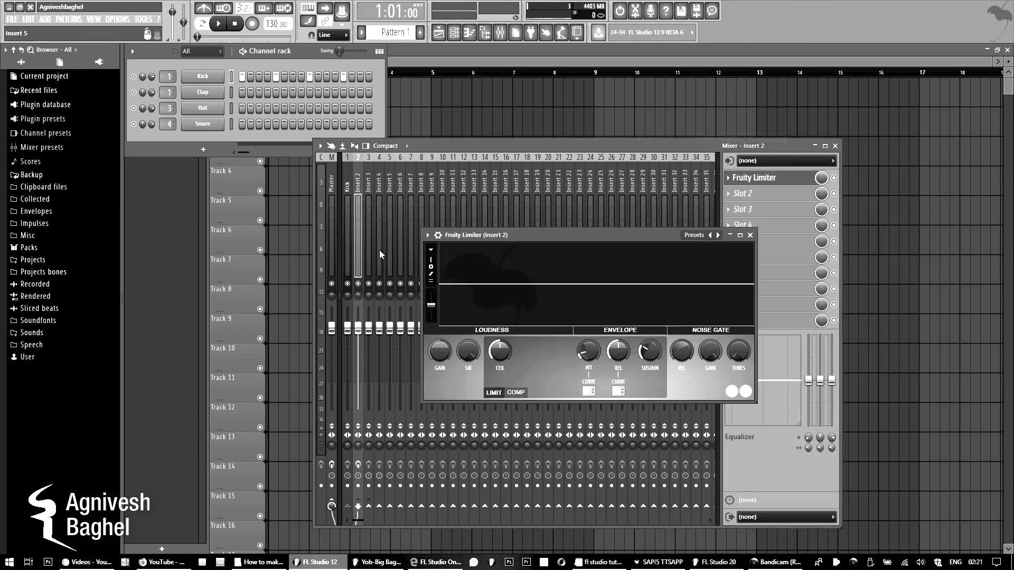
left_click_drag(593, 358, 593, 325)
key("space")
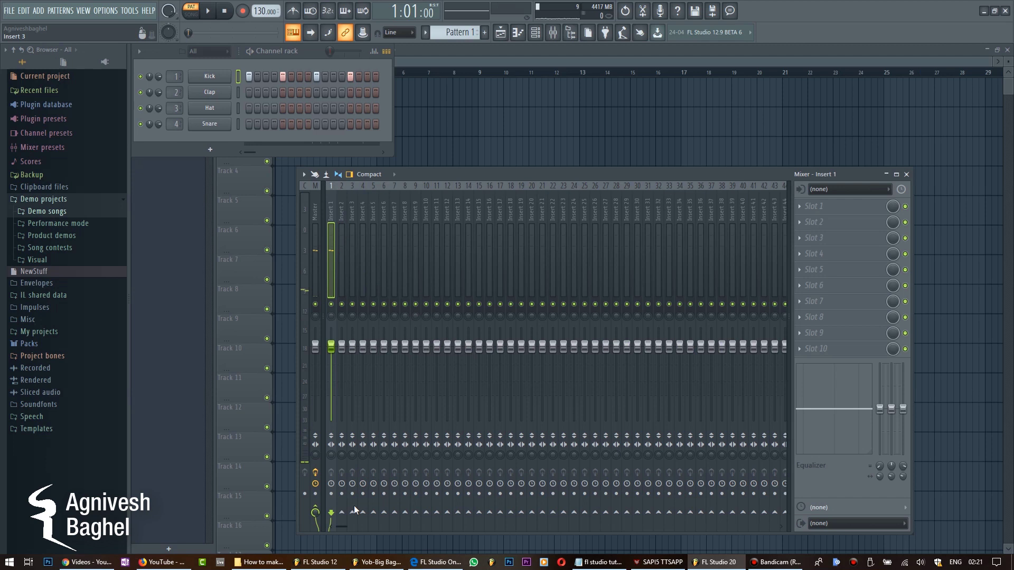
Step: Put Fruity Limiter in Insert 2's Slot 1, close its window, then play and stop the project
left_click(342, 223)
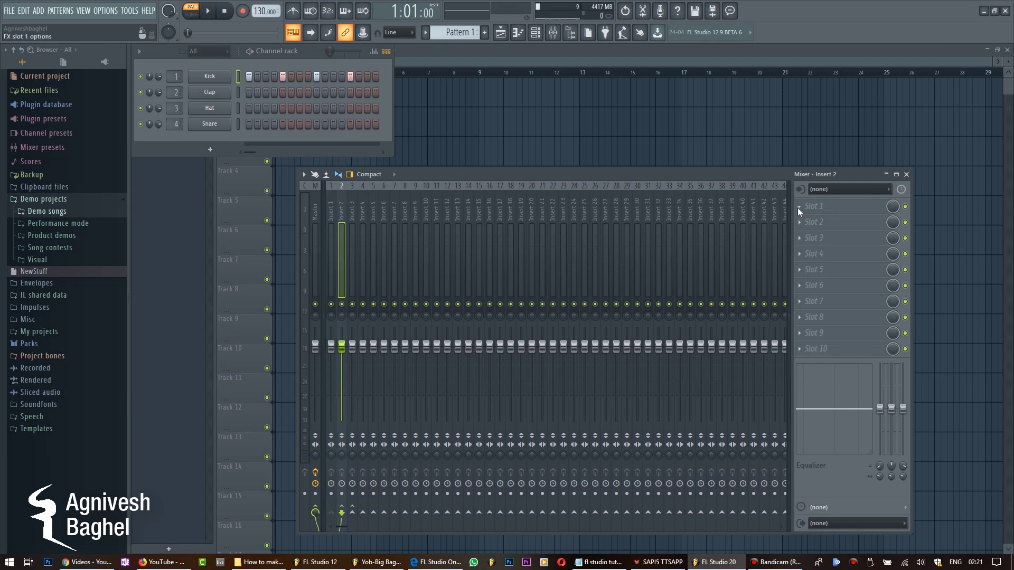
left_click(797, 208)
left_click(681, 243)
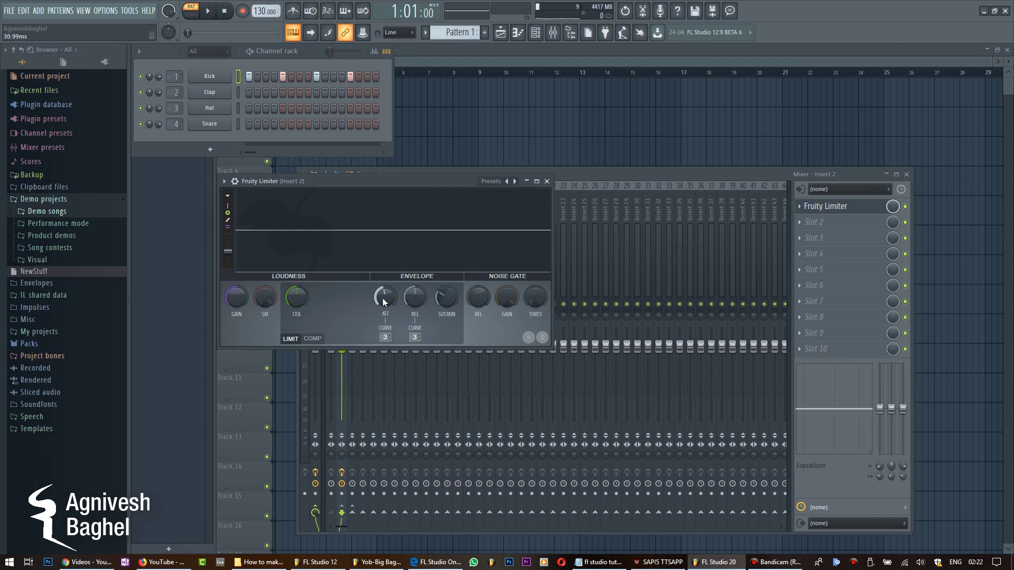
left_click(546, 181)
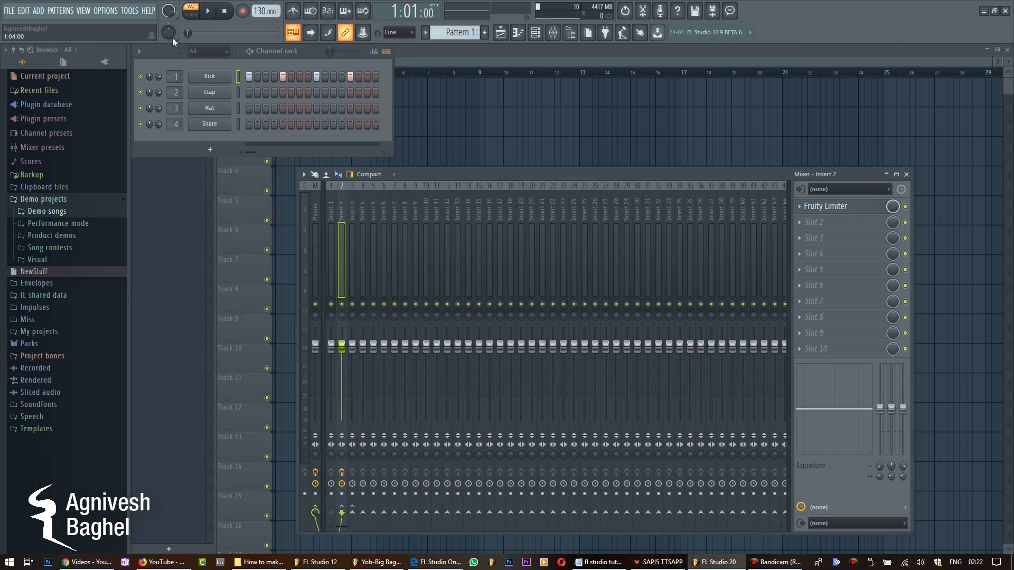
key("space")
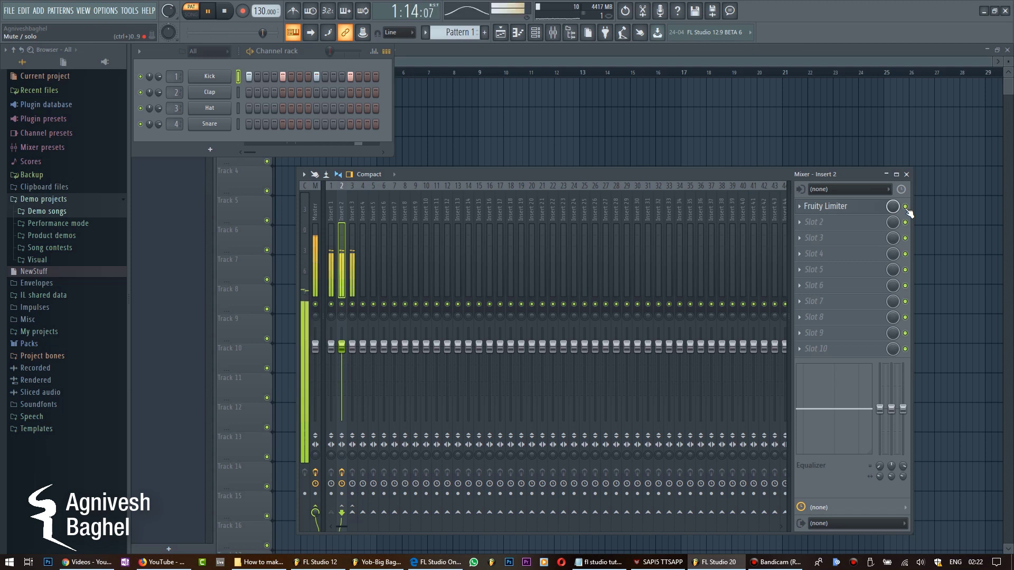
key("space")
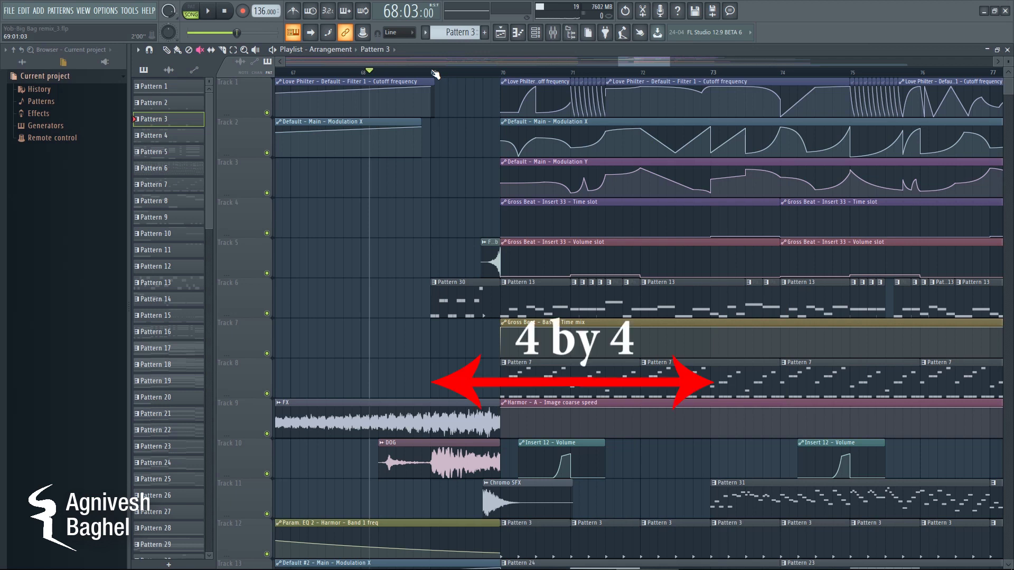
Step: Apply a 2/4 time signature to bars 69–70 using Alt+Shift+T
left_click_drag(434, 74, 496, 73)
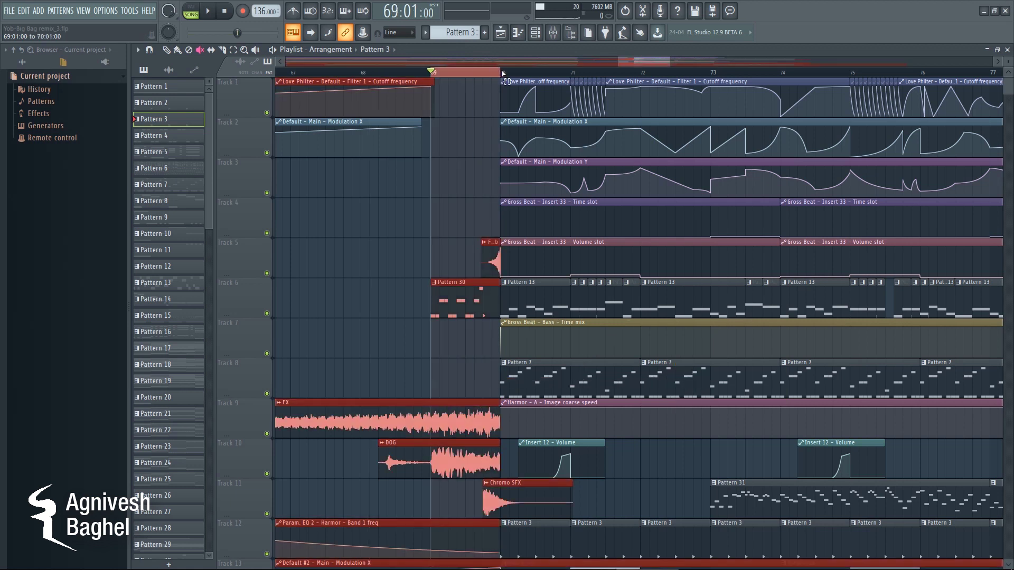
key("alt+shift+t")
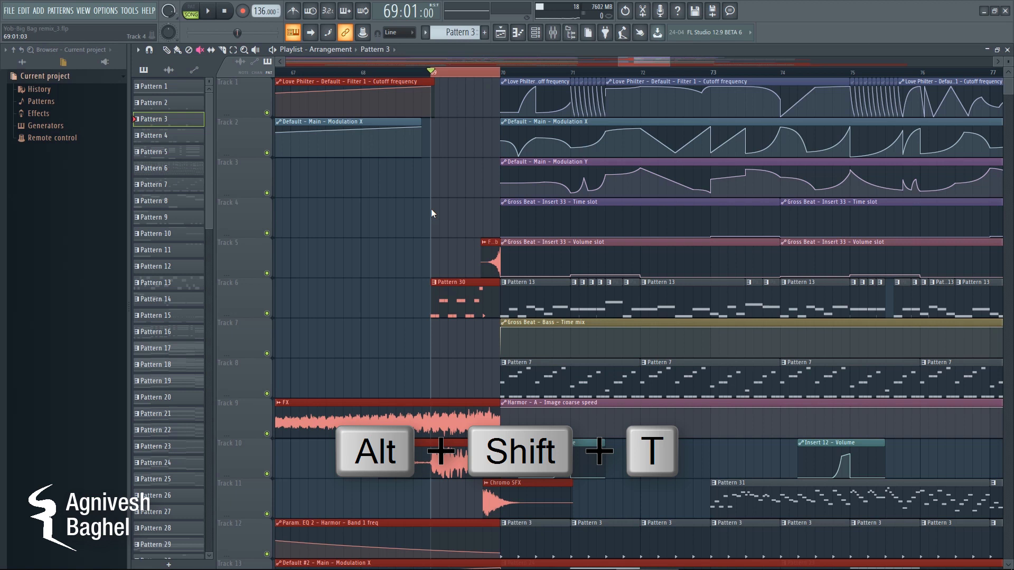
key("alt+shift+t")
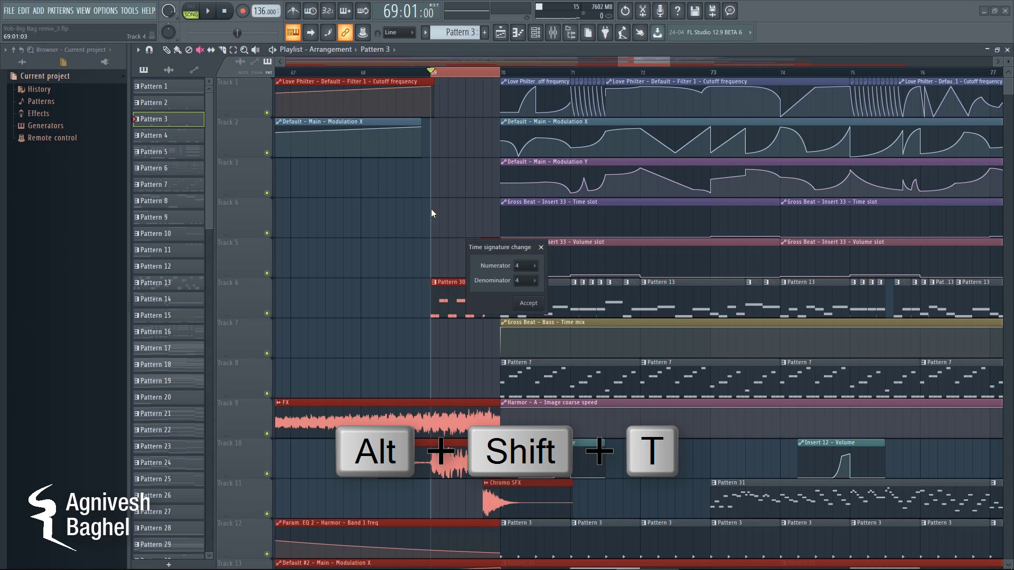
left_click(517, 269)
left_click(521, 288)
left_click(528, 306)
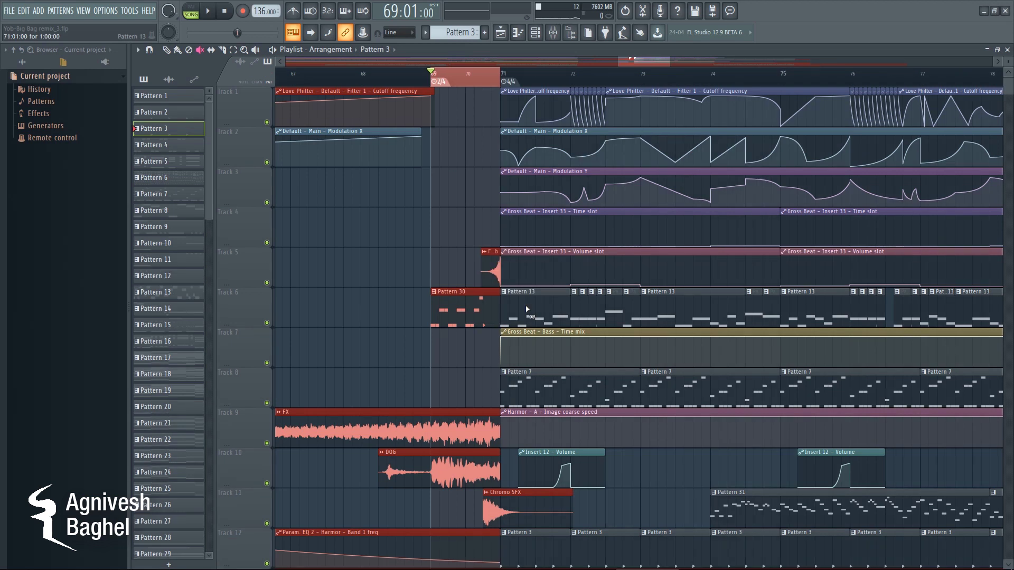
scroll(526, 304, "down", 10)
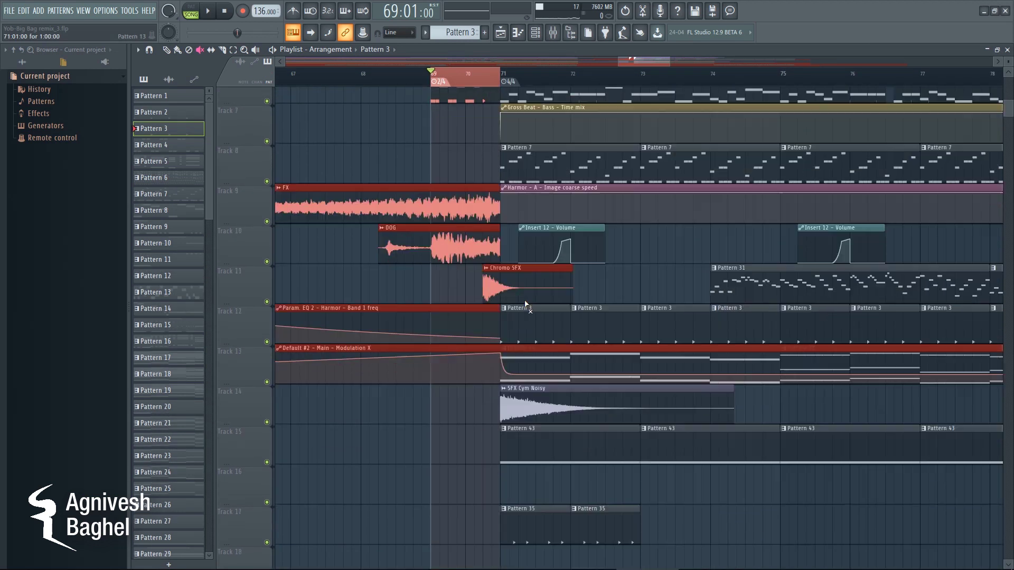
scroll(551, 392, "down", 15)
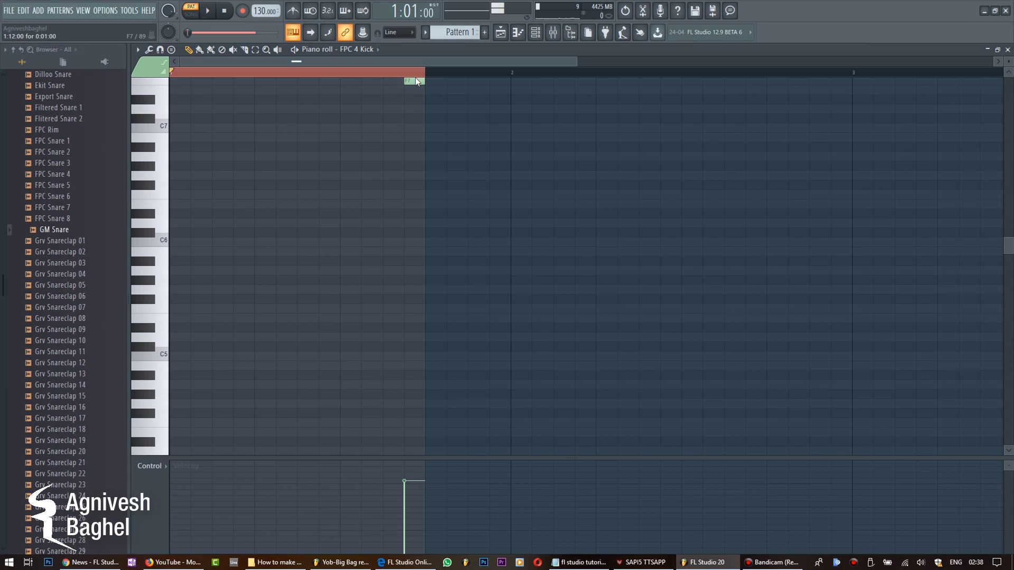
Step: Set bar 1 to a 3/4 time signature and place C5 kick notes on its three beats
left_click(595, 204)
left_click_drag(536, 25, 92, 21)
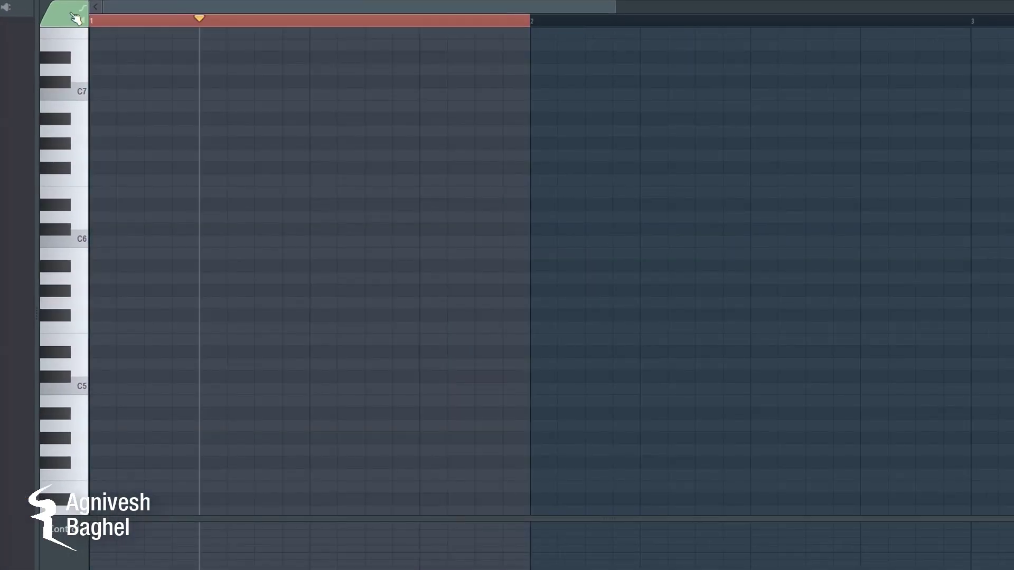
key("alt+shift+t")
left_click(550, 290)
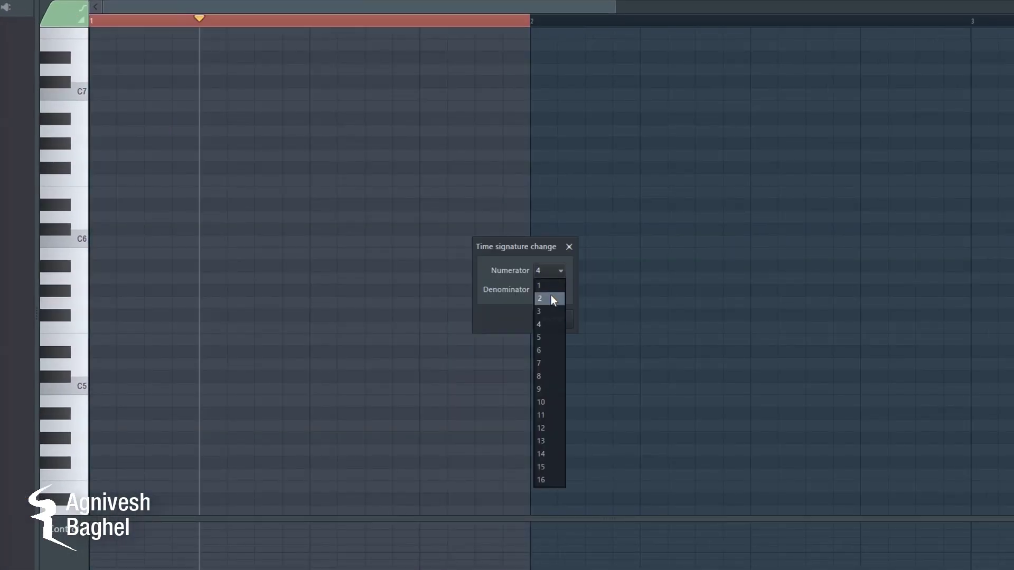
left_click(552, 298)
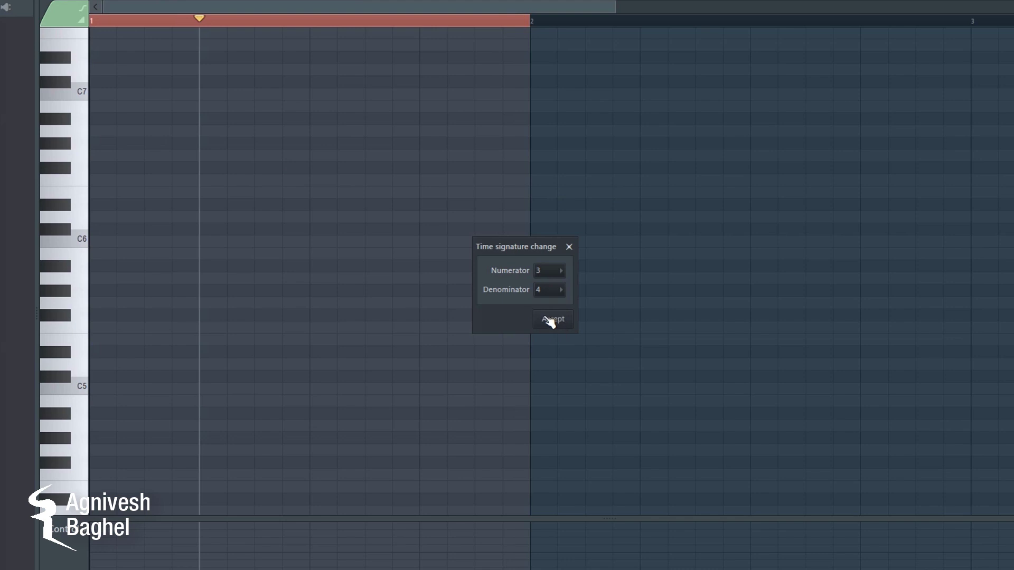
left_click(548, 289)
left_click(550, 317)
left_click(552, 320)
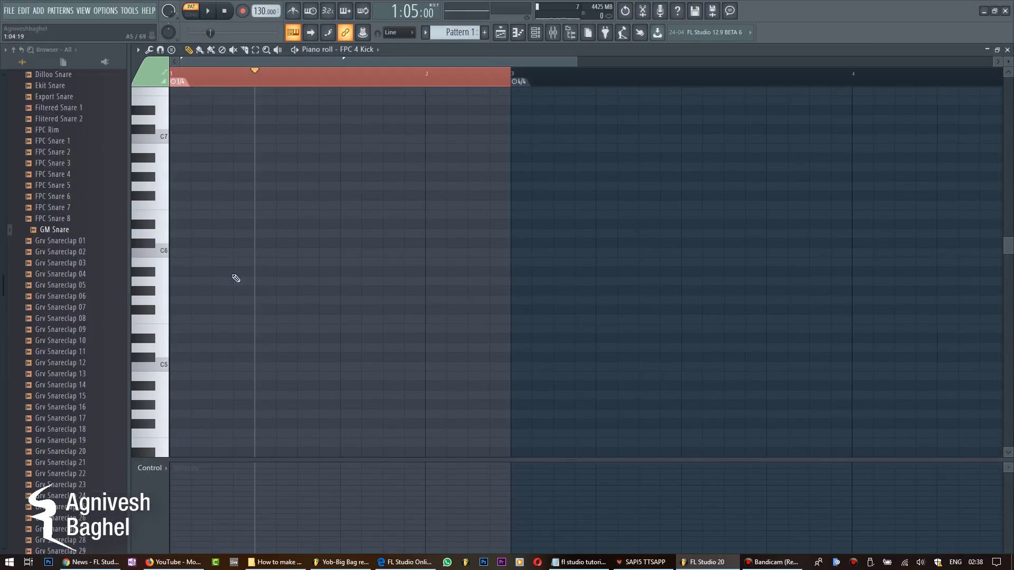
left_click(176, 366)
left_click(260, 367)
left_click(344, 367)
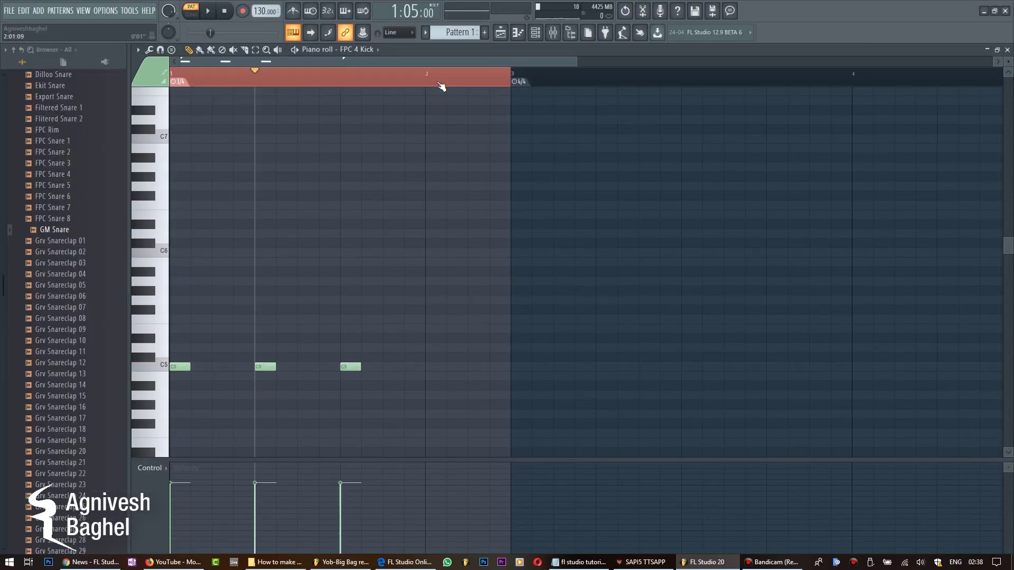
Step: Replace the bar-3 time-signature marker with a 4/4 marker at bar 2
left_click(442, 85)
left_click(427, 82)
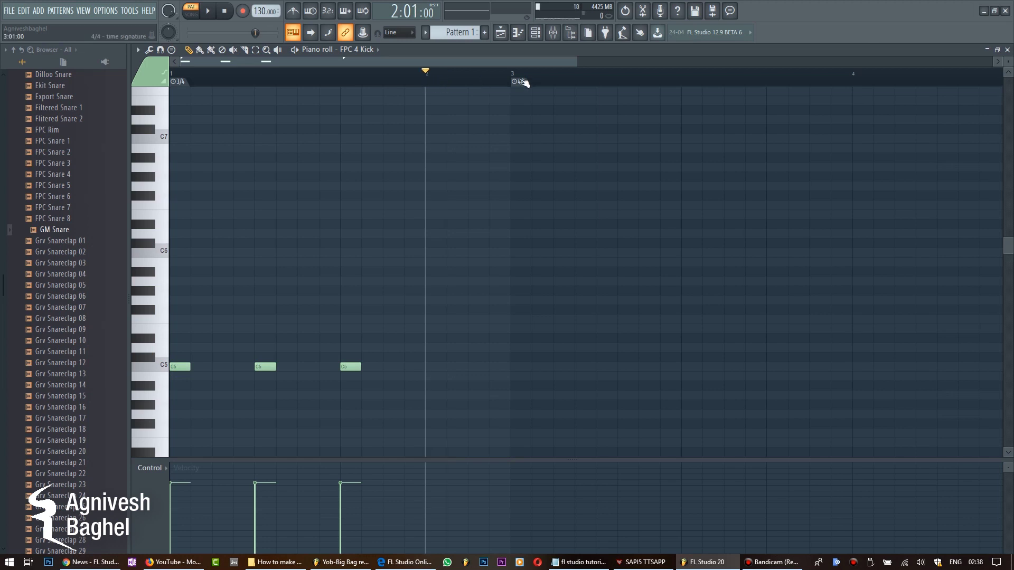
right_click(523, 83)
left_click(550, 115)
left_click_drag(426, 82, 619, 78)
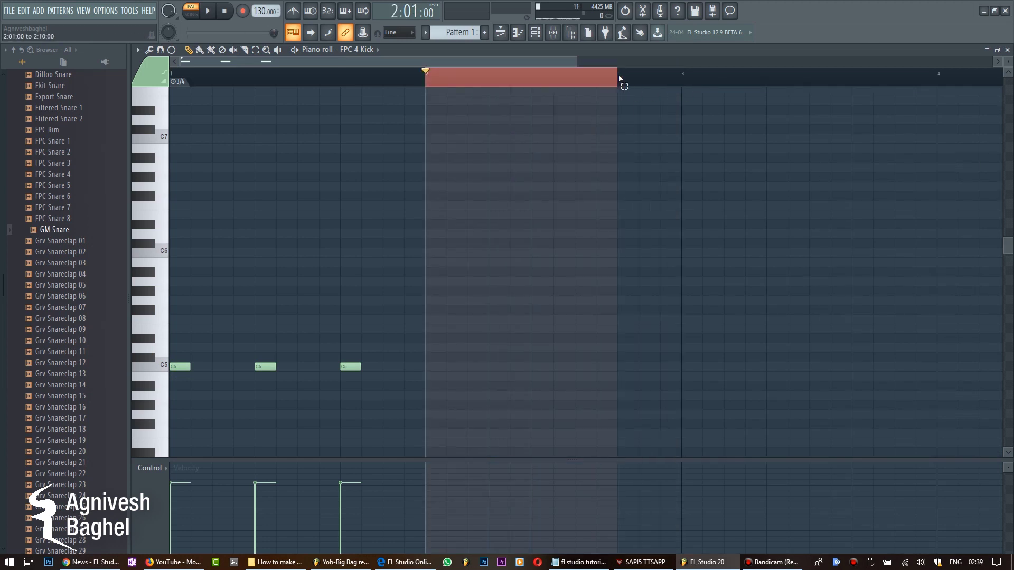
right_click(421, 84)
left_click(530, 320)
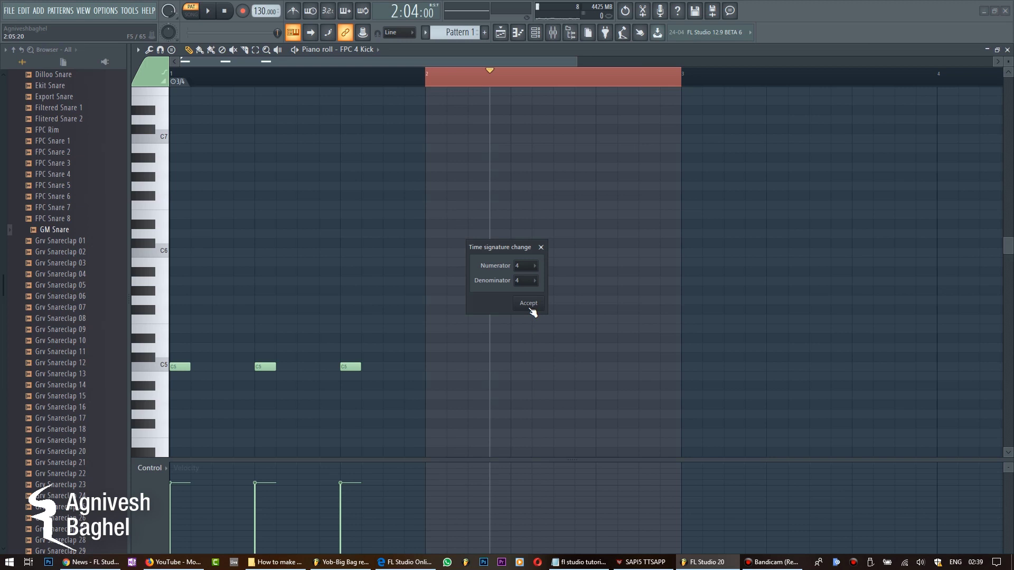
left_click(530, 306)
Step: Write the bar-2 kick notes and remove the leftover 3/4 marker at bar 3
left_click(434, 368)
left_click(477, 368)
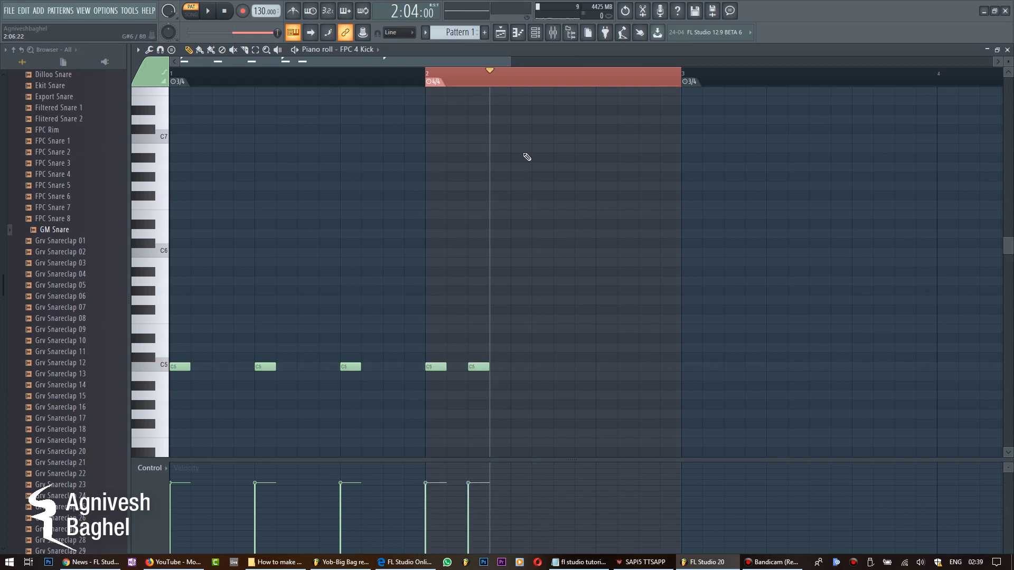
left_click(520, 368)
left_click(563, 368)
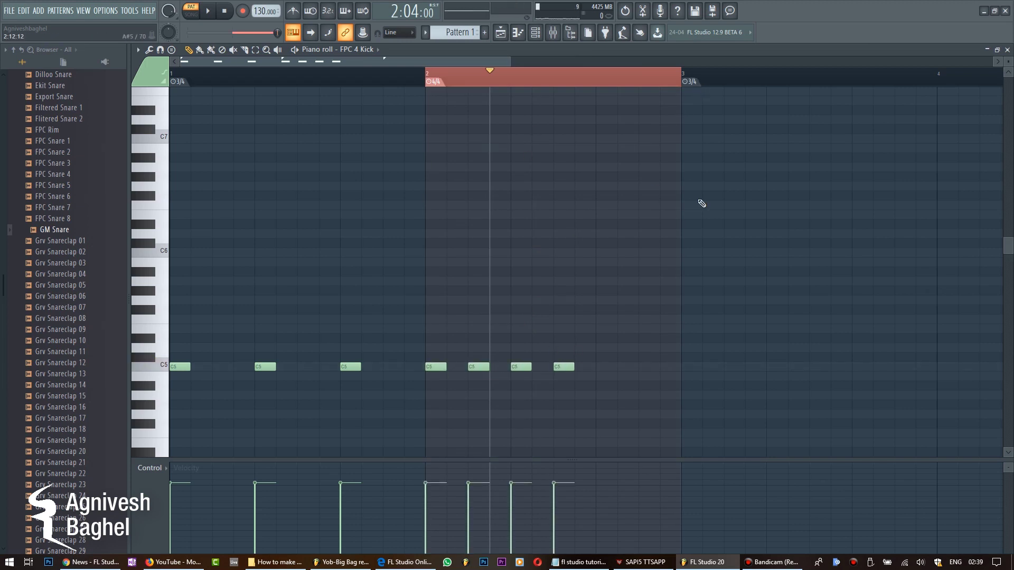
left_click(689, 81)
left_click(713, 120)
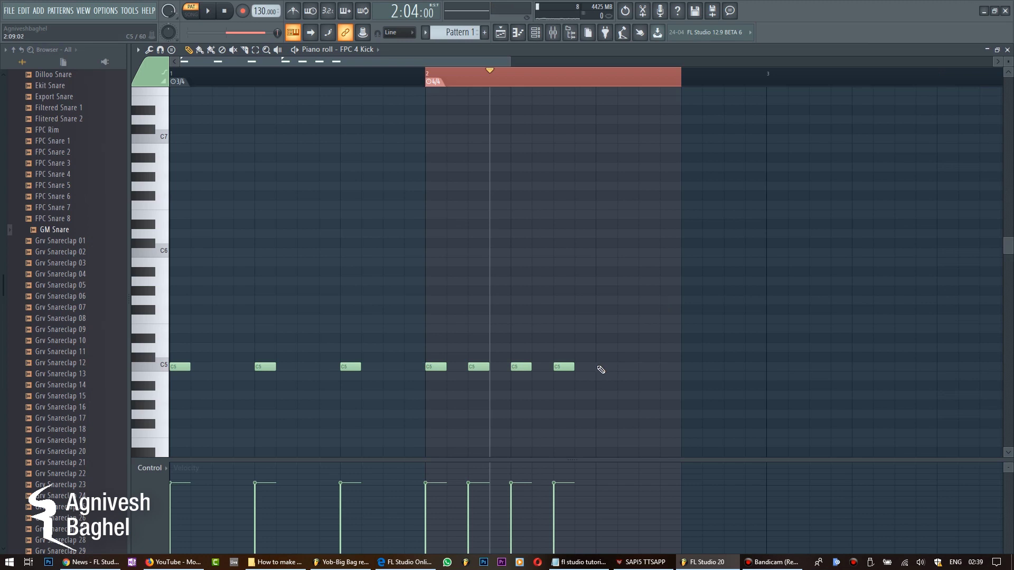
right_click(521, 366)
right_click(564, 367)
left_click(602, 366)
left_click(644, 366)
Step: Draw C5 snare notes in bars 1 and 2, lower a velocity to 58%, and play
left_click(1007, 49)
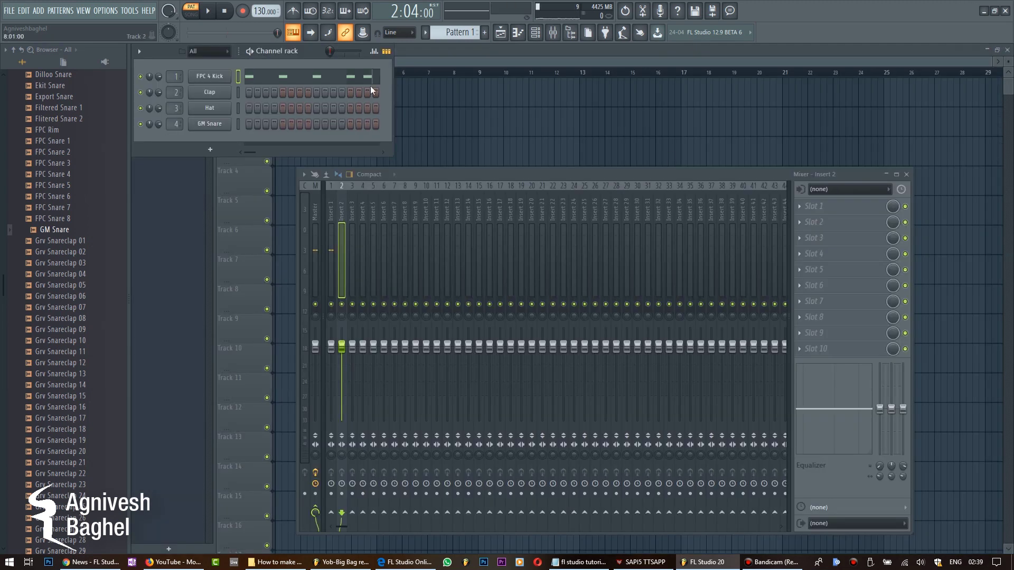
key("F7")
left_click(343, 366)
key("F7")
key("F7")
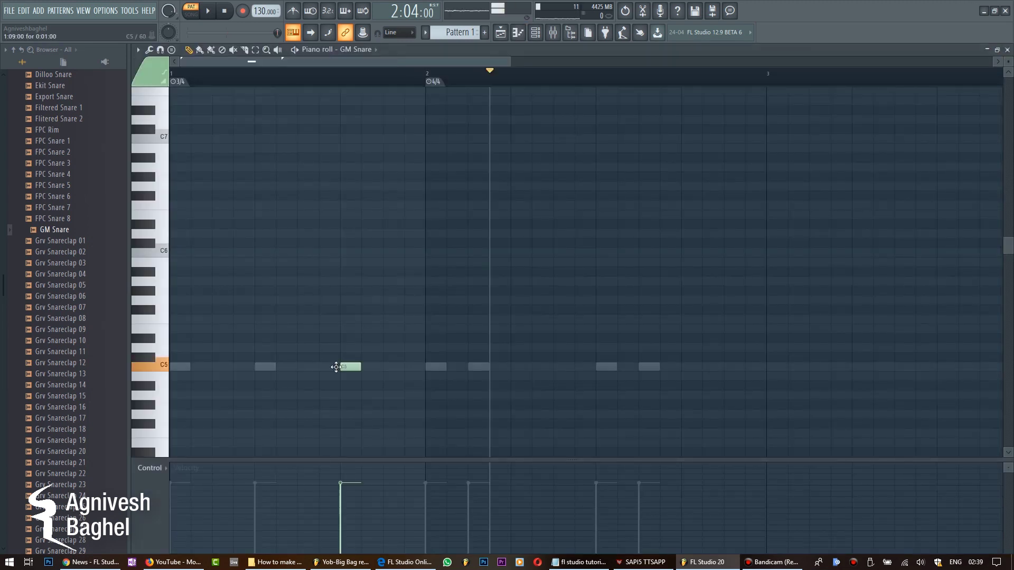
left_click(522, 366)
left_click(564, 366)
left_click(692, 367)
left_click(734, 366)
left_click(727, 502)
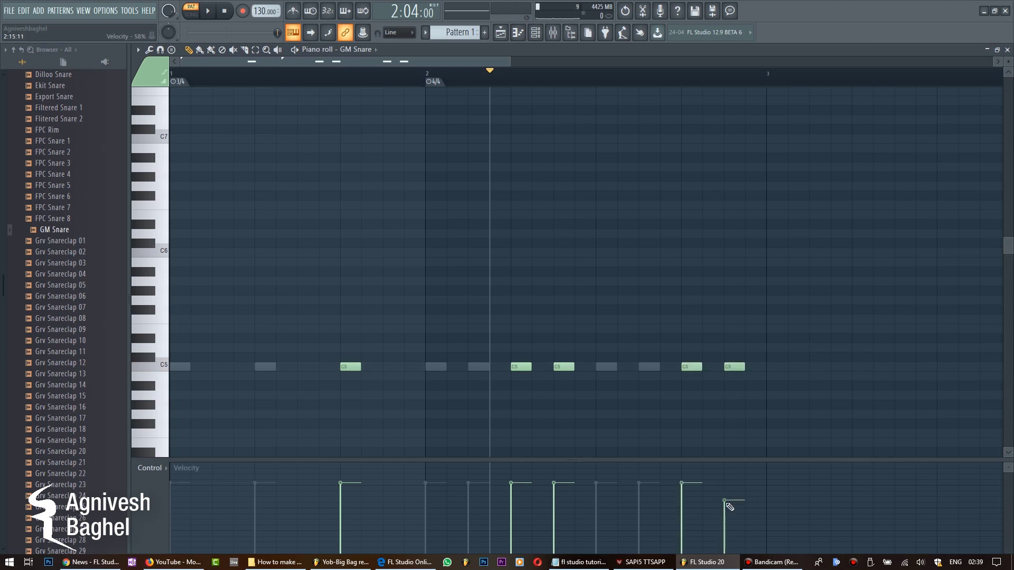
left_click(553, 497)
left_click(208, 11)
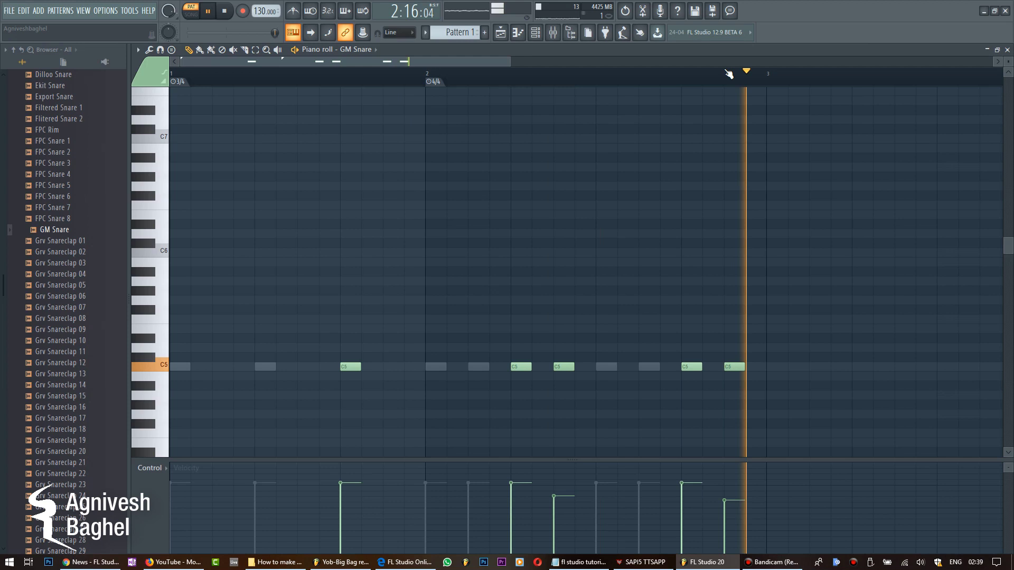
Step: Fill the Hat channel with a hit every four steps
key("F7")
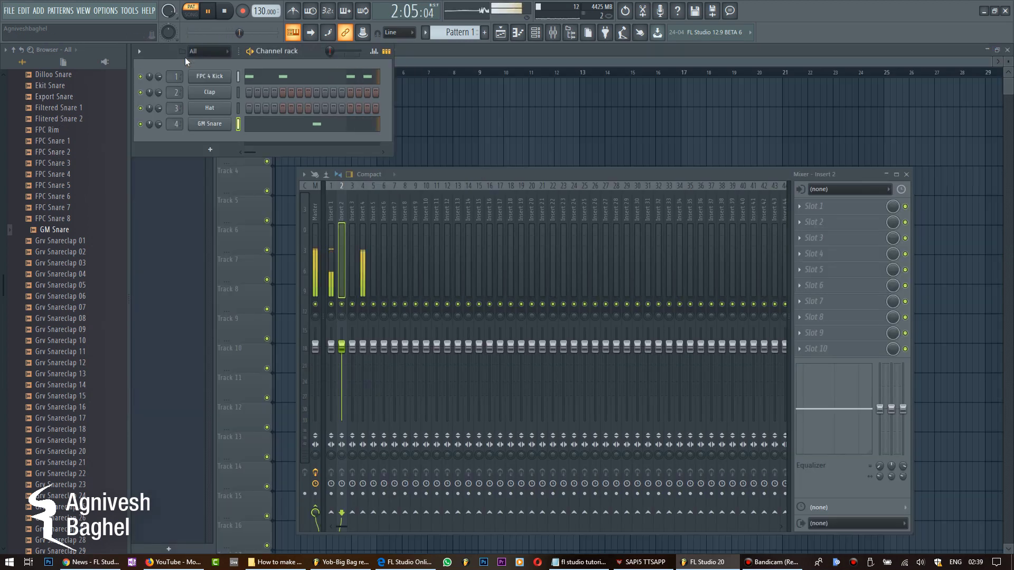
left_click(248, 107)
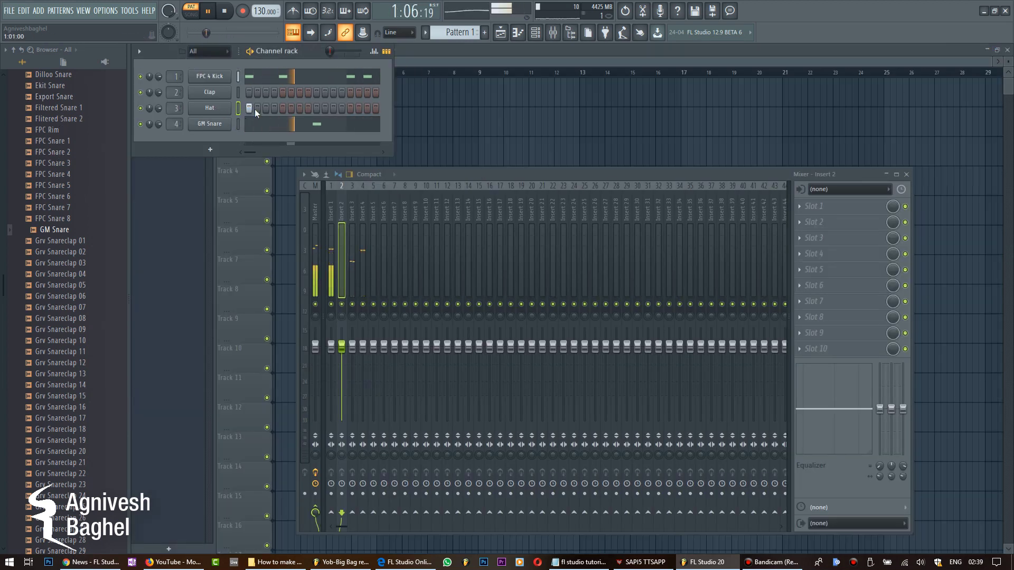
right_click(219, 109)
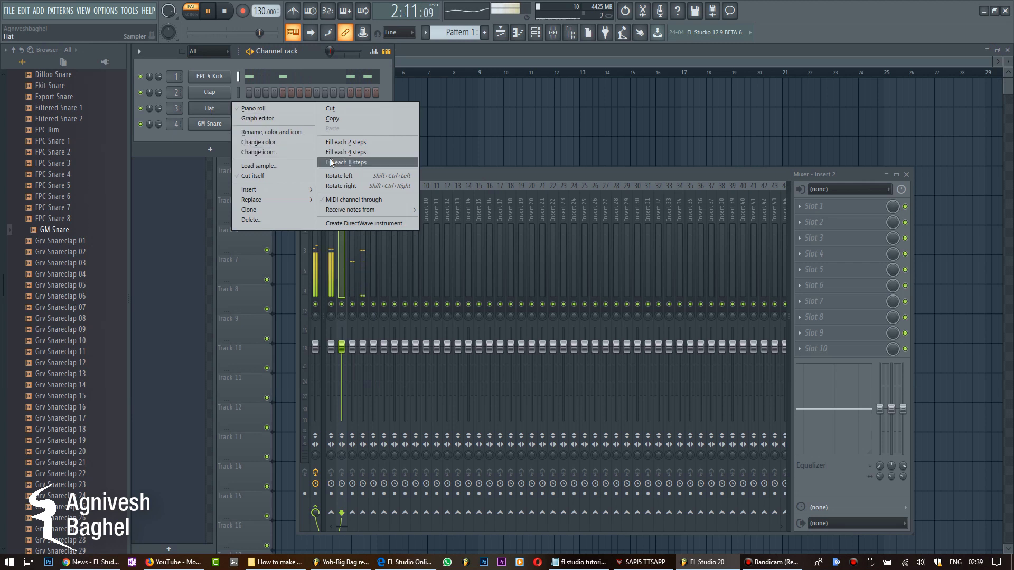
left_click(341, 152)
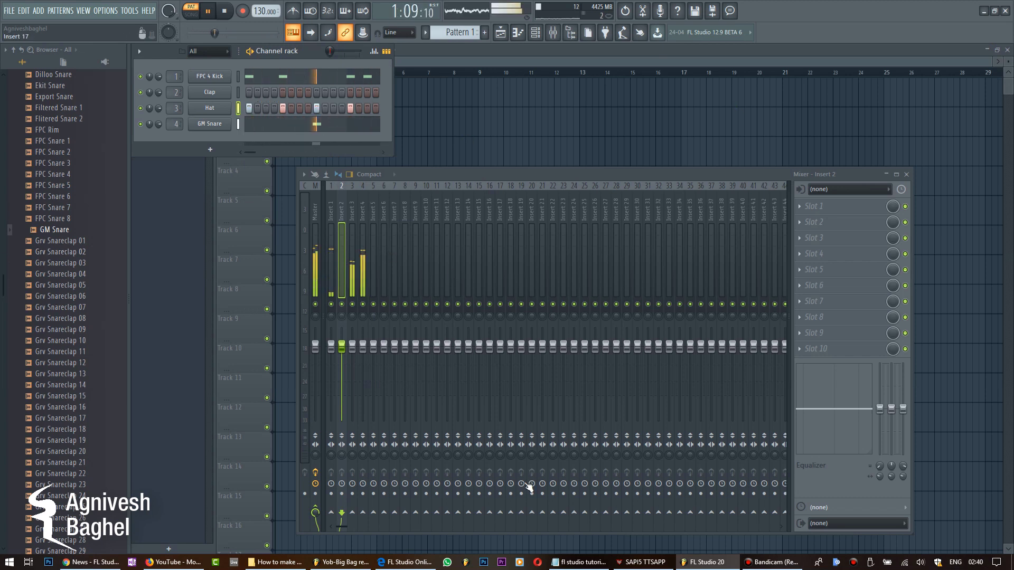
left_click(342, 79)
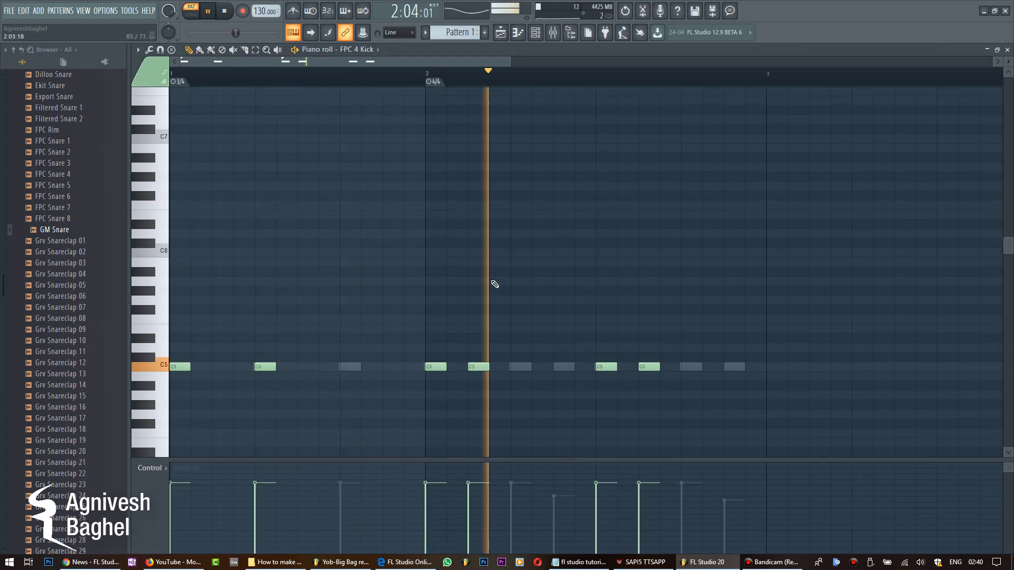
scroll(483, 310, "down", 1)
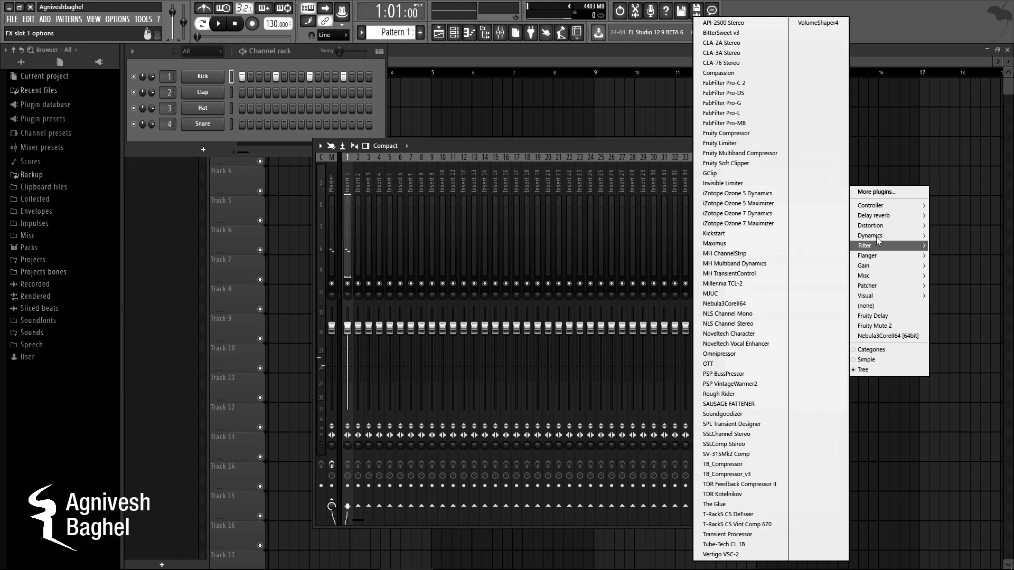
Step: Load Fruity Limiter into insert 1's first slot and adjust its attack while playing
left_click(740, 145)
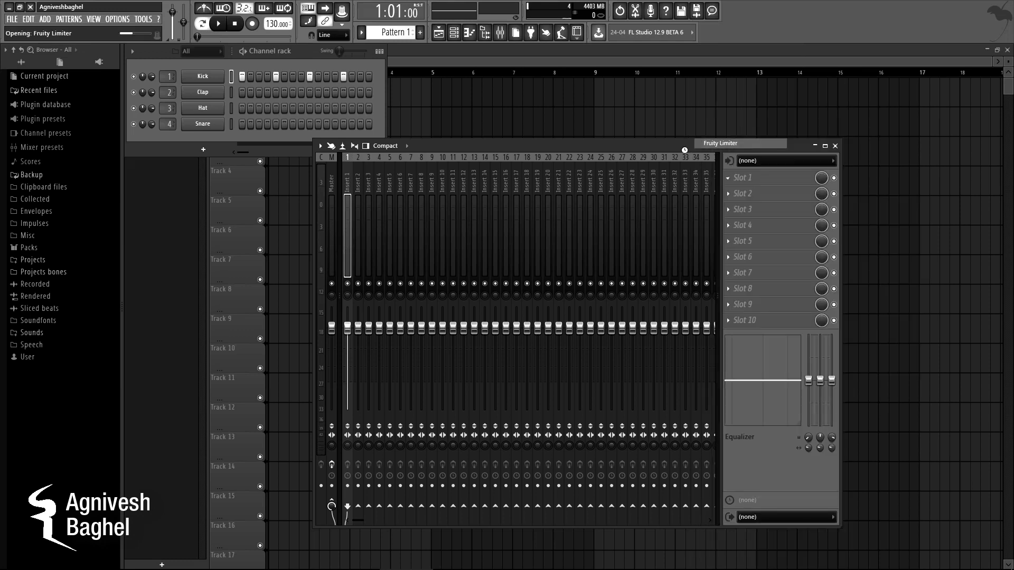
key("space")
left_click_drag(303, 152, 534, 325)
key("space")
left_click_drag(582, 444, 583, 437)
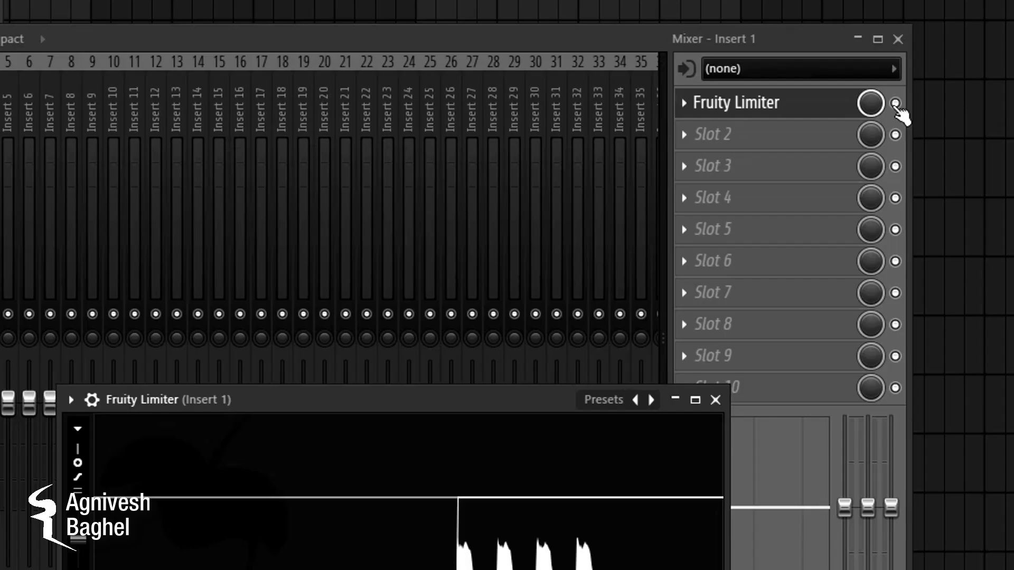
key("space")
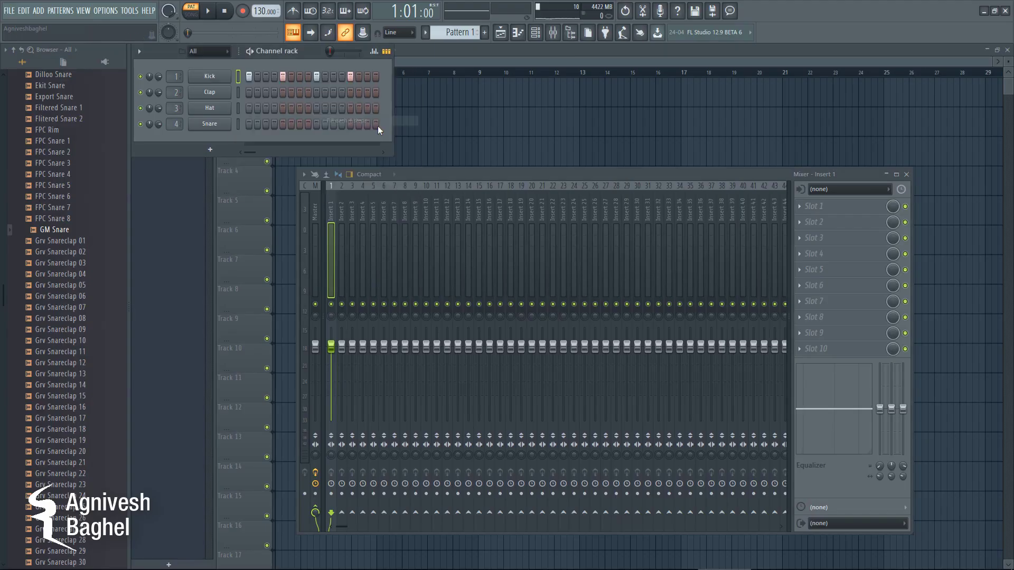
Step: Load Fruity Limiter into insert 1's first effect slot
key("space")
left_click(800, 206)
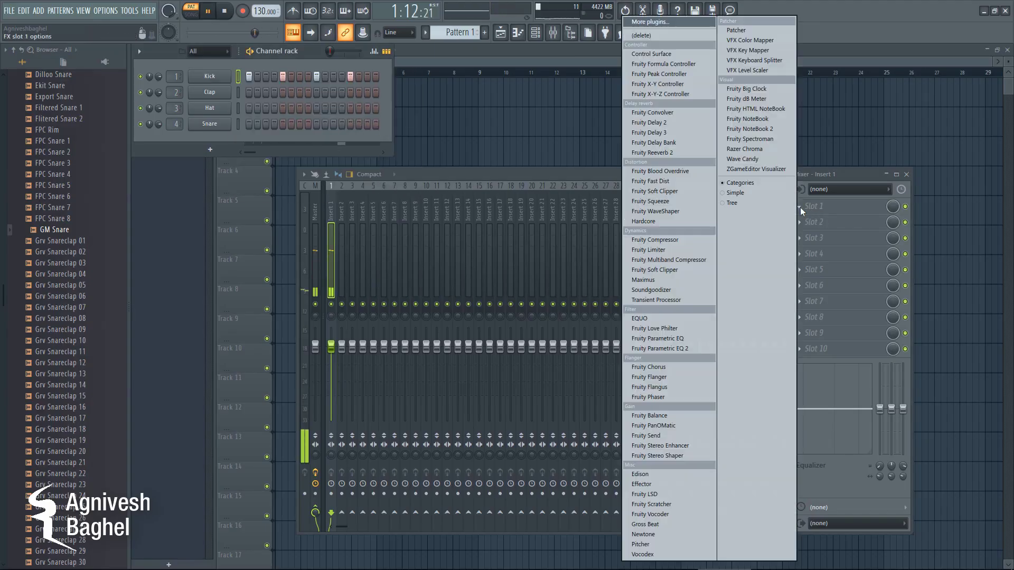
left_click(675, 249)
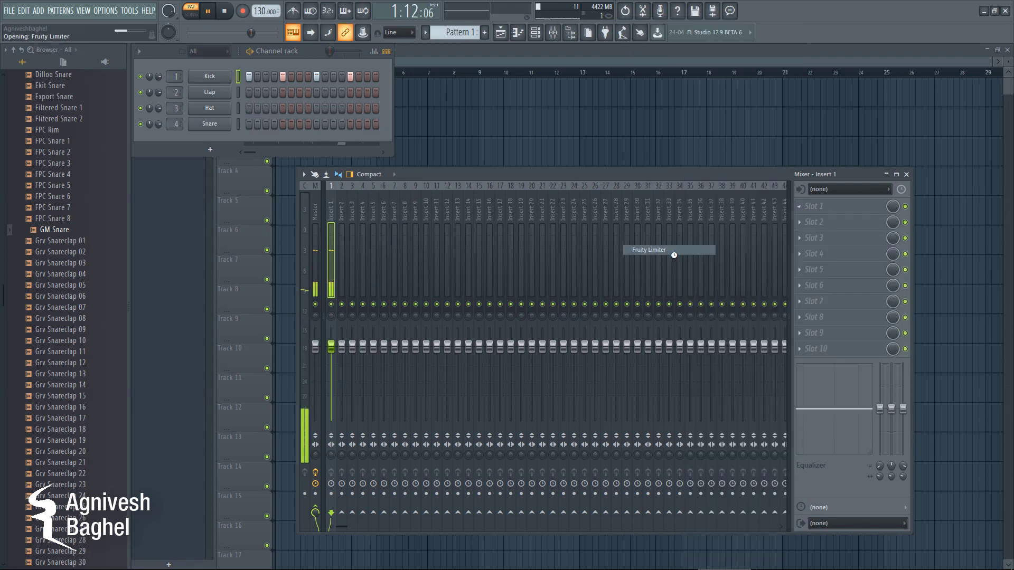
key("space")
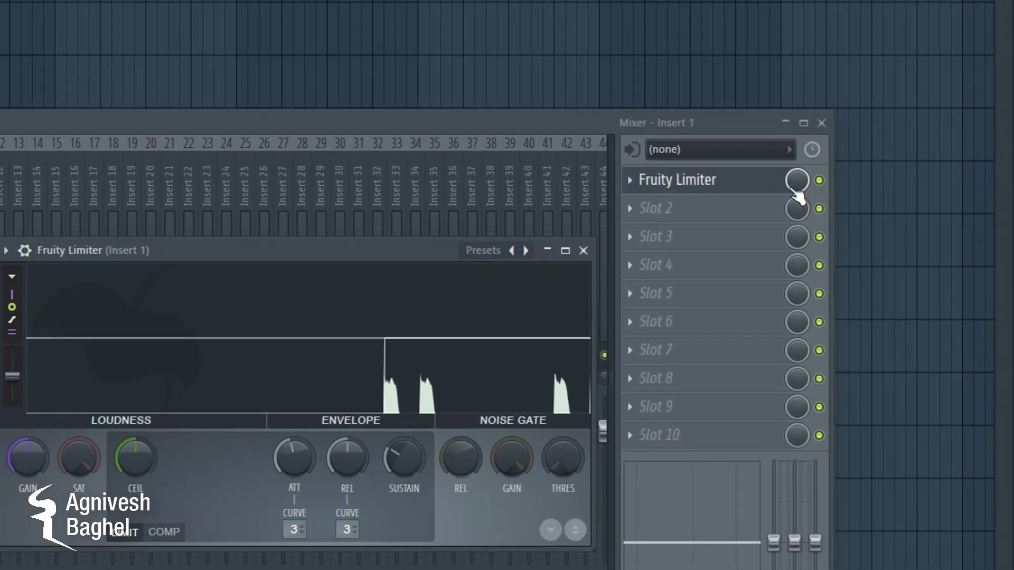
left_click(892, 209)
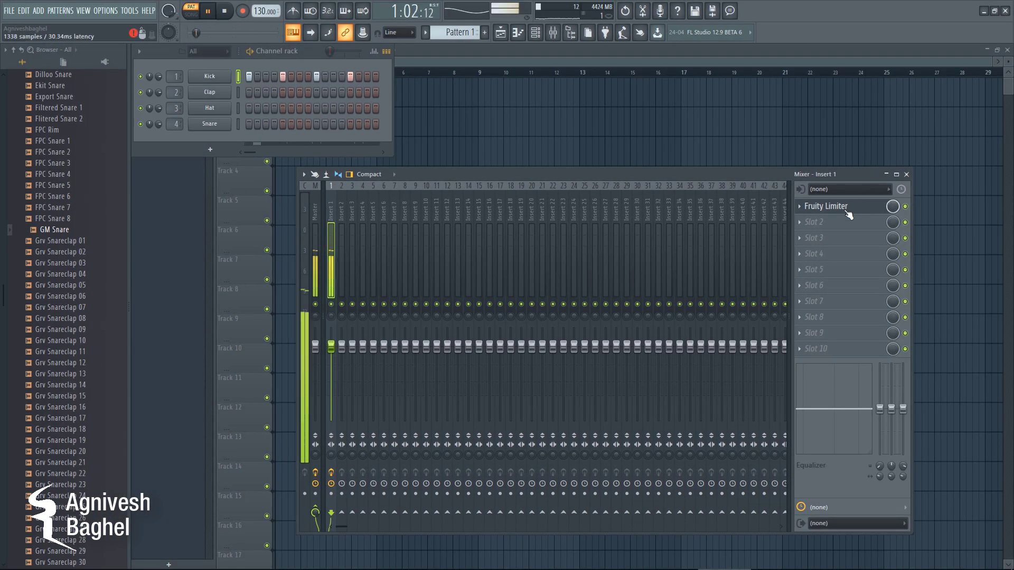
Step: Switch the limiter to COMP mode and lower its threshold to -17.1 dB
left_click(849, 211)
key("space")
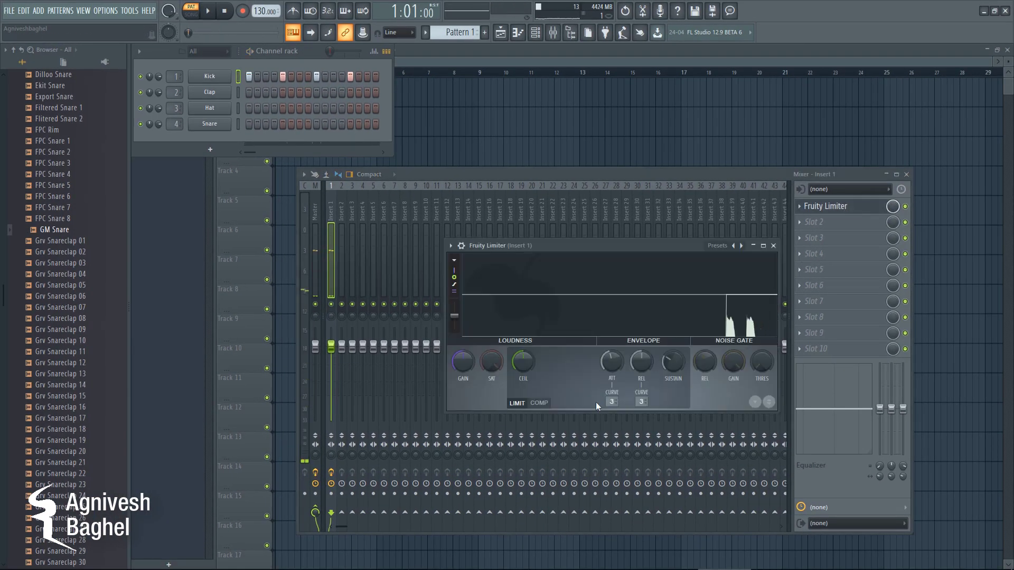
left_click(546, 403)
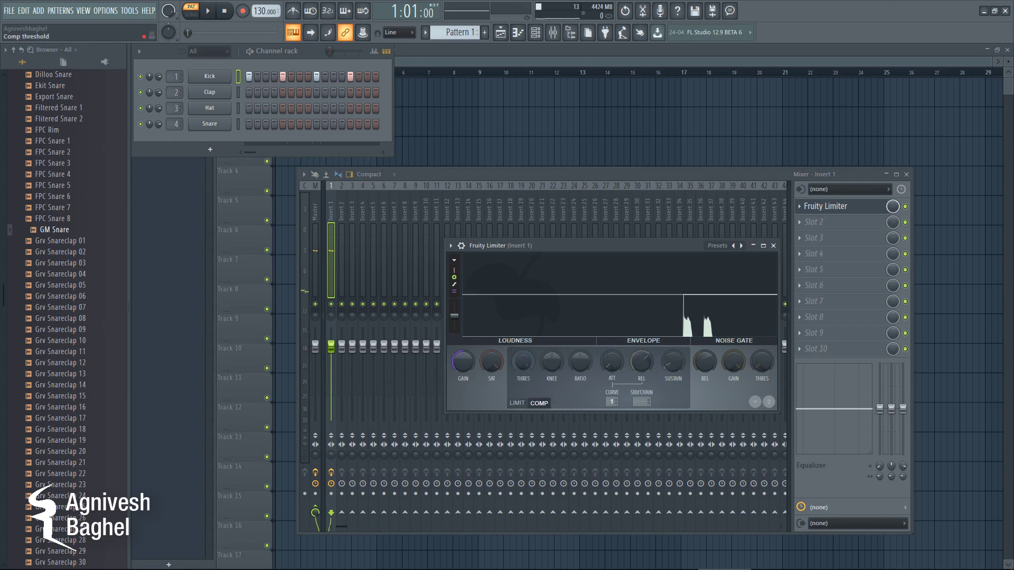
left_click_drag(523, 361, 523, 376)
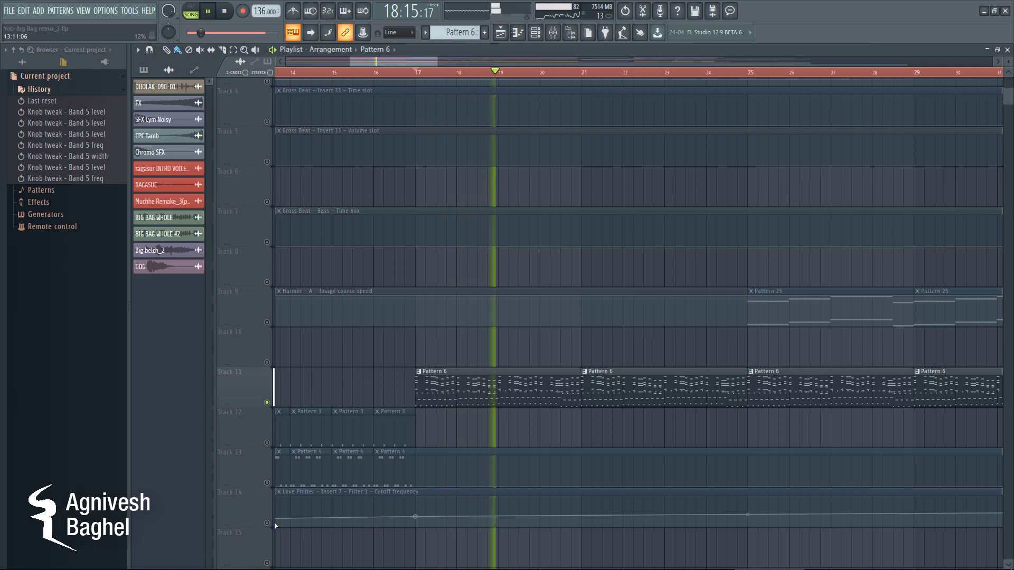
Step: In the mixer, toggle insert 8's mute and open its Fruity Love Philter
left_click(272, 525)
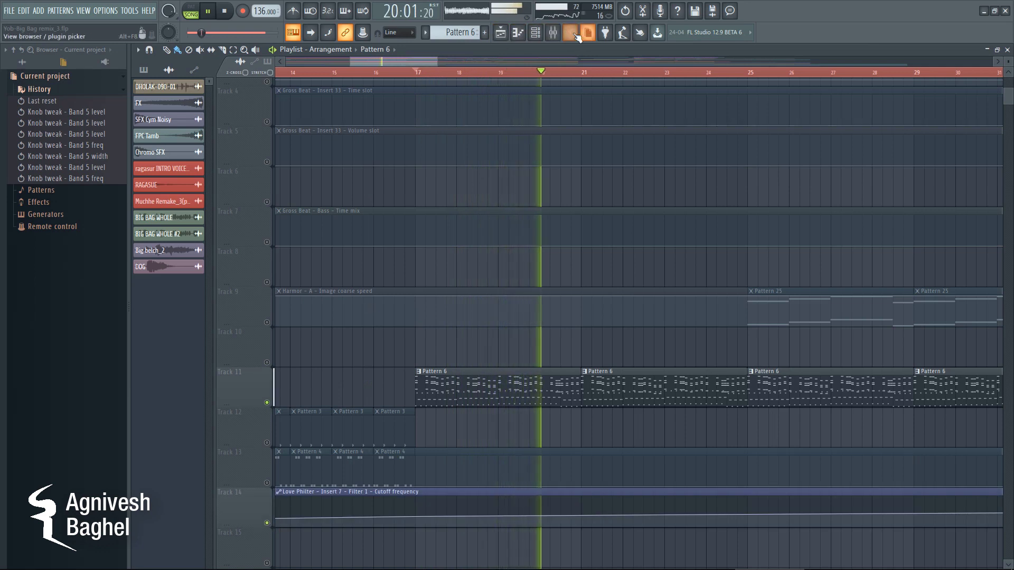
left_click(553, 33)
scroll(437, 195, "up", 8)
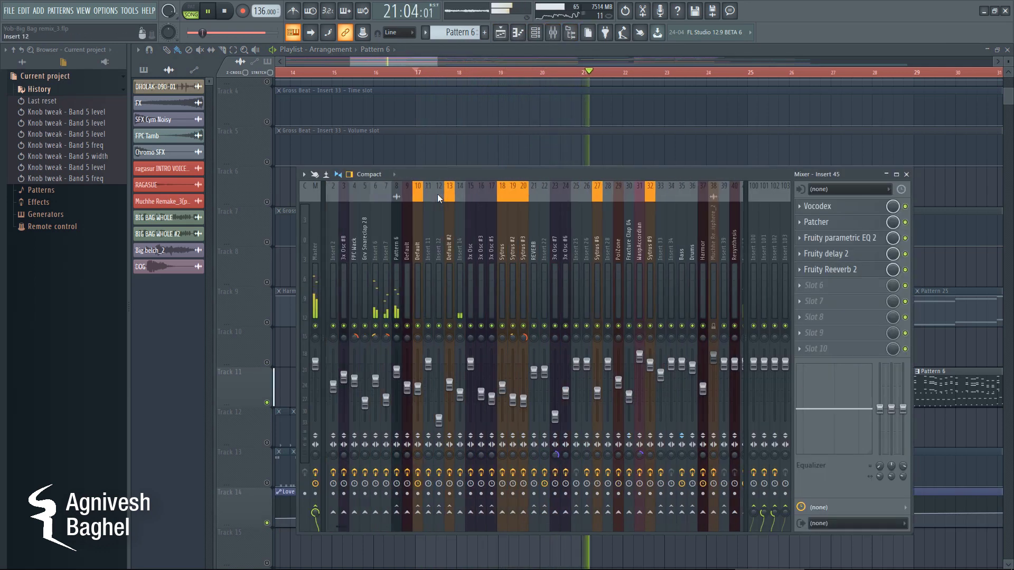
left_click(403, 278)
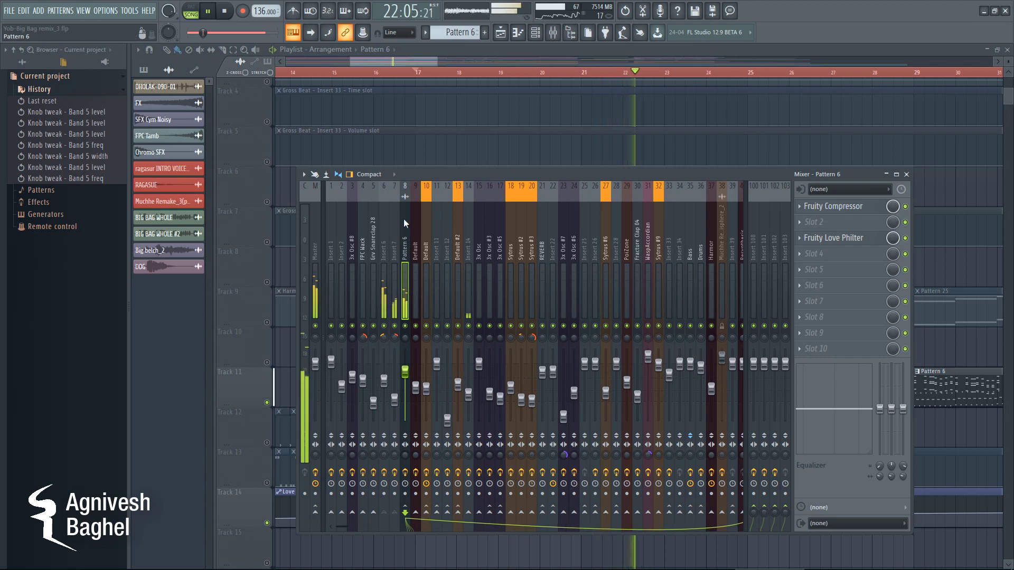
left_click(406, 325)
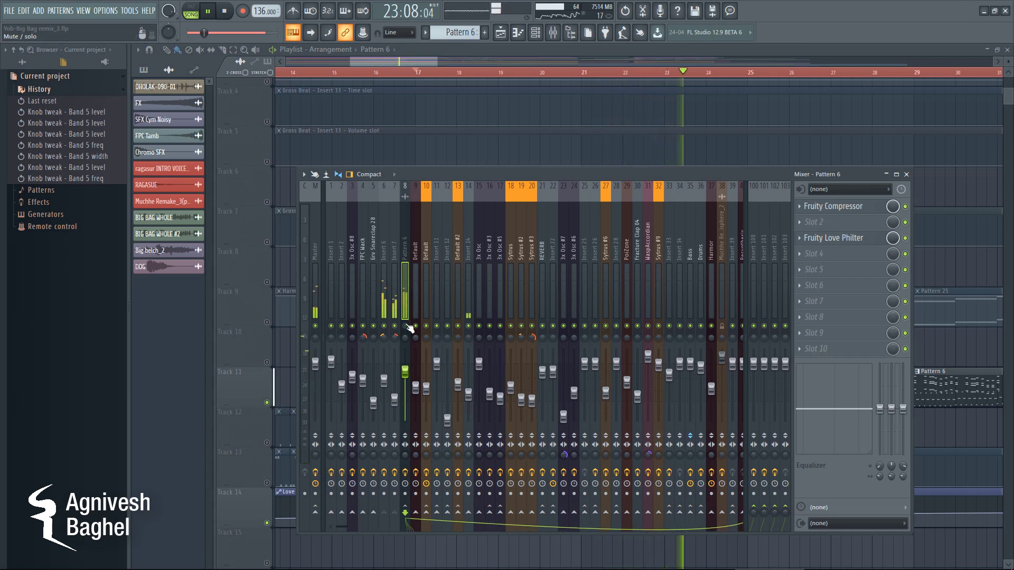
left_click(406, 325)
left_click(826, 238)
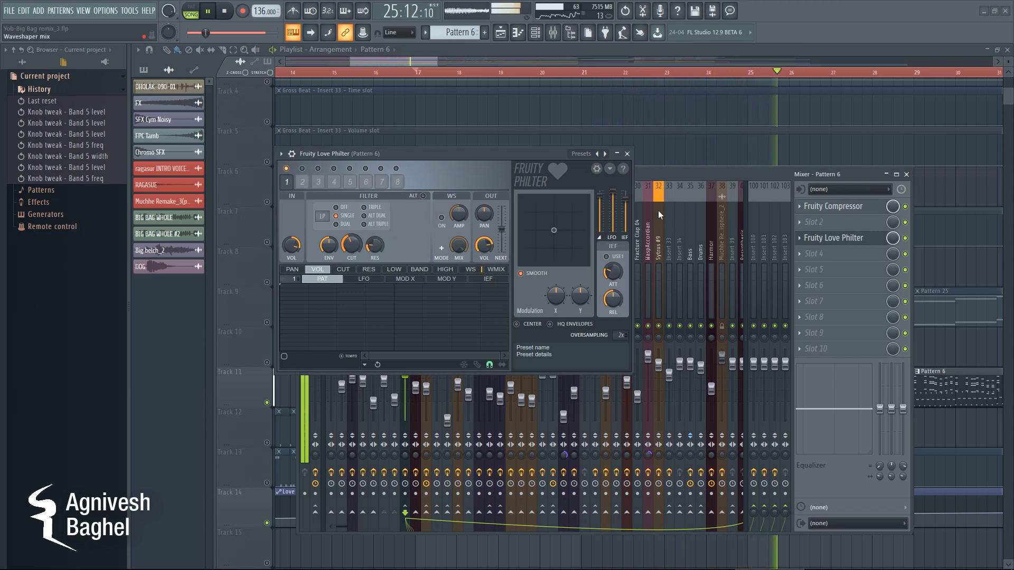
Step: Close the mixer and Love Philter, then show Track 11's Pattern 6 clip in the pattern list
key("F9")
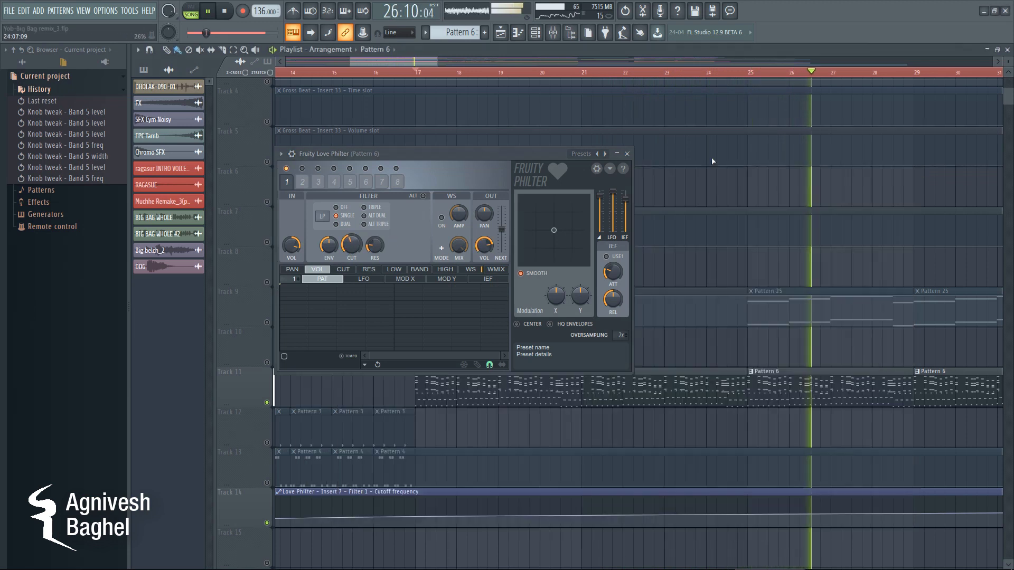
left_click(627, 154)
key("space")
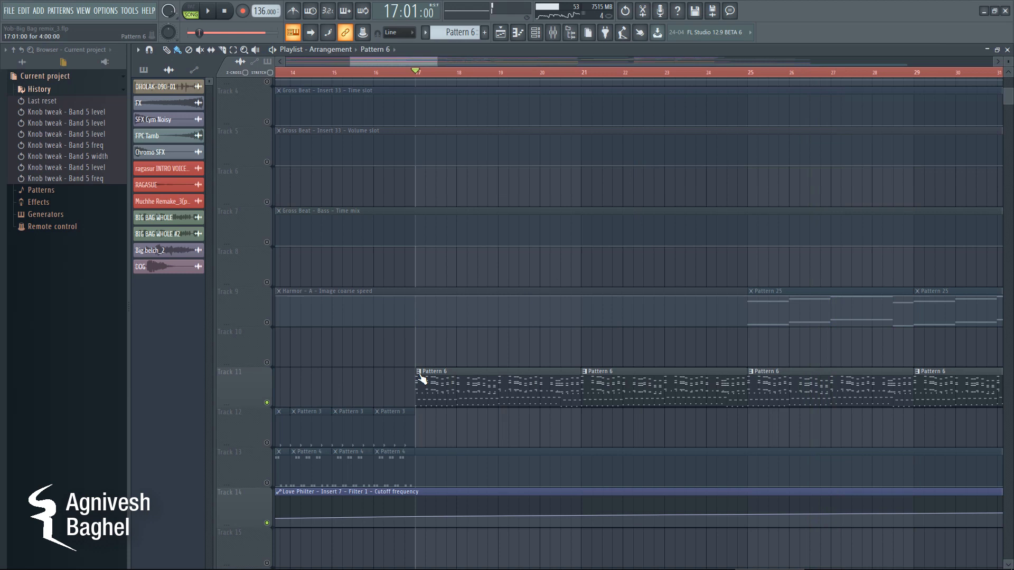
left_click_drag(409, 377, 453, 377)
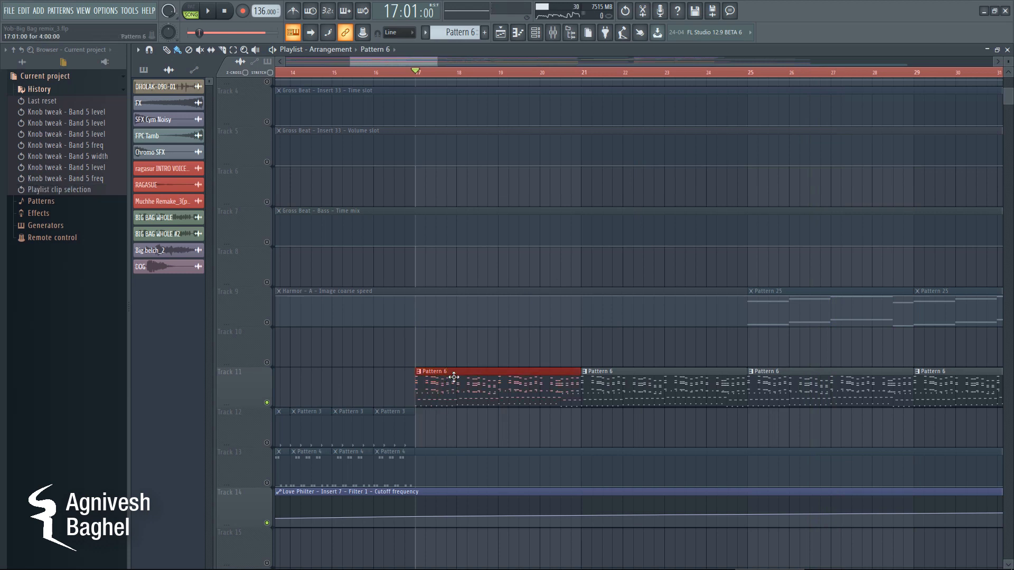
left_click(419, 372)
left_click(433, 390)
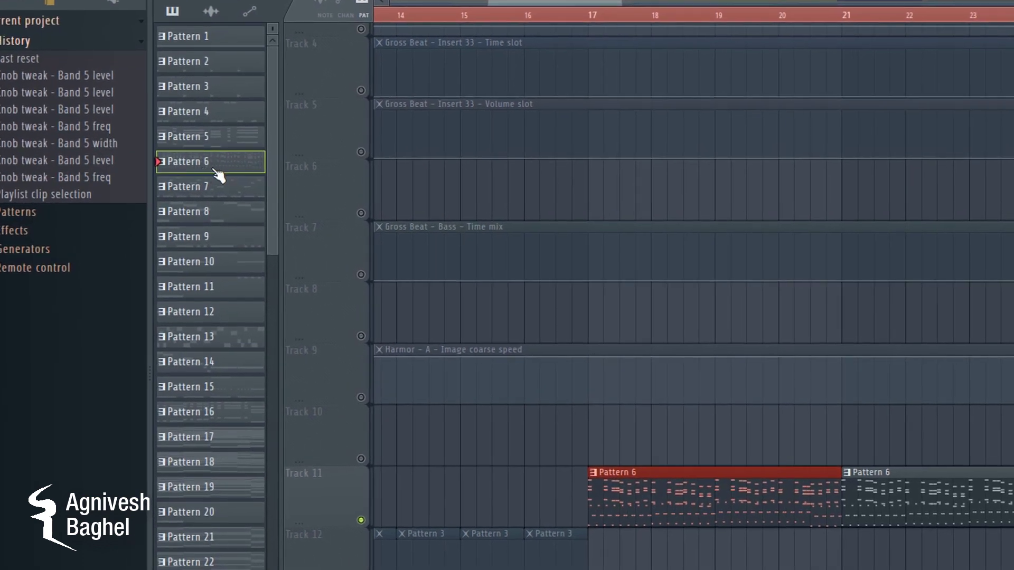
Step: Render Pattern 6 with Render and replace, starting the render in the dialog
right_click(172, 170)
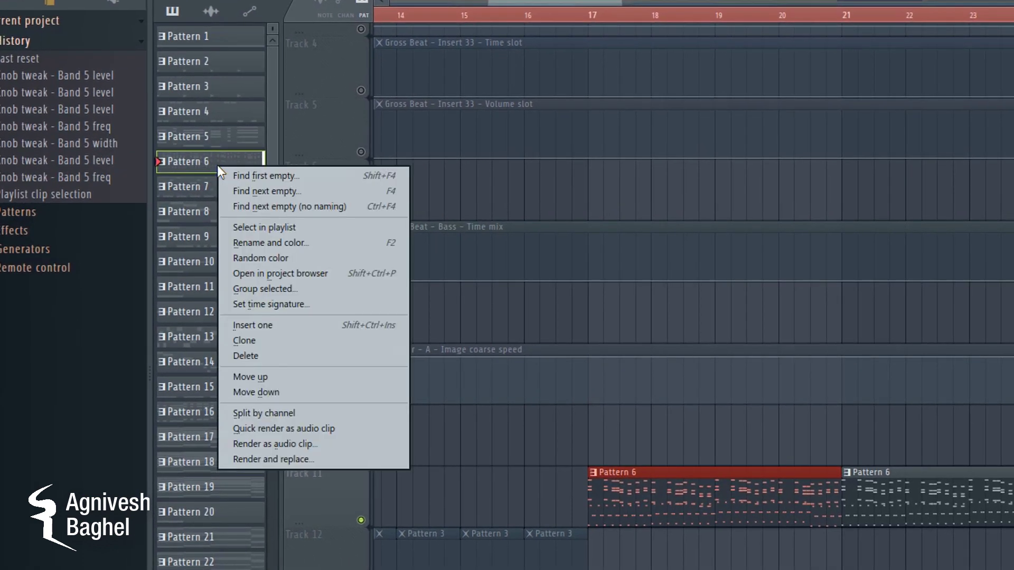
left_click(332, 458)
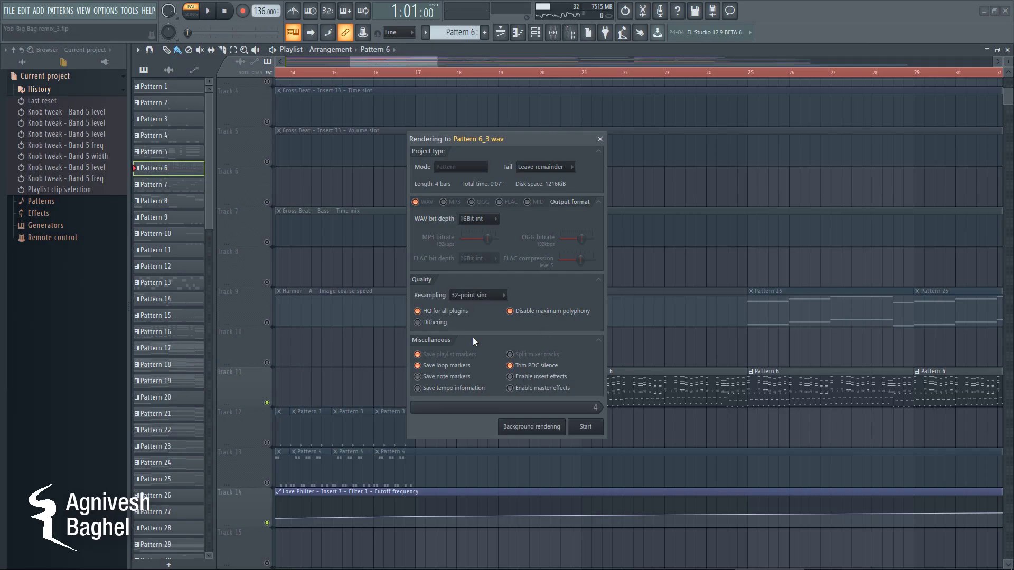
left_click(583, 426)
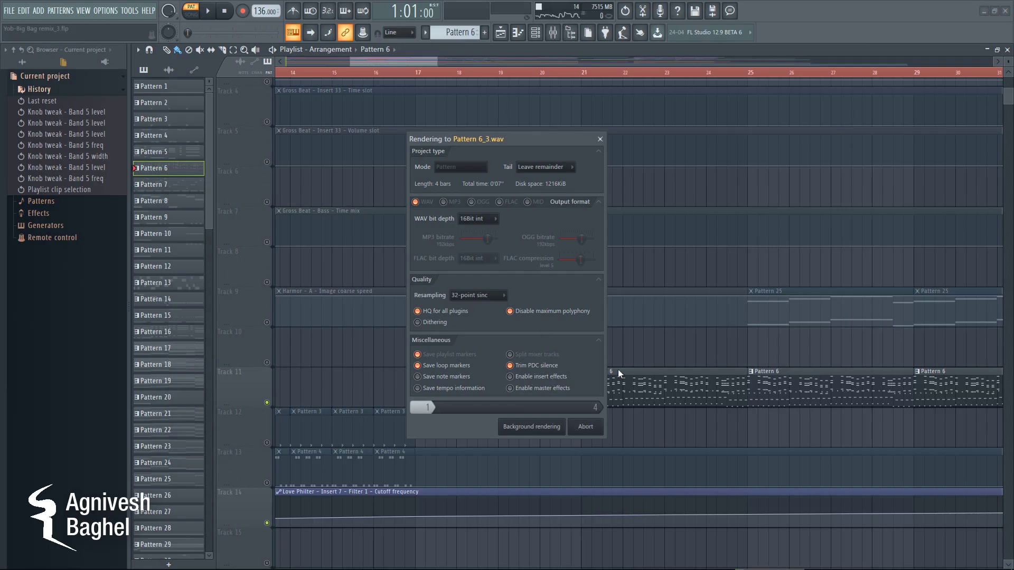
scroll(590, 244, "up", 1)
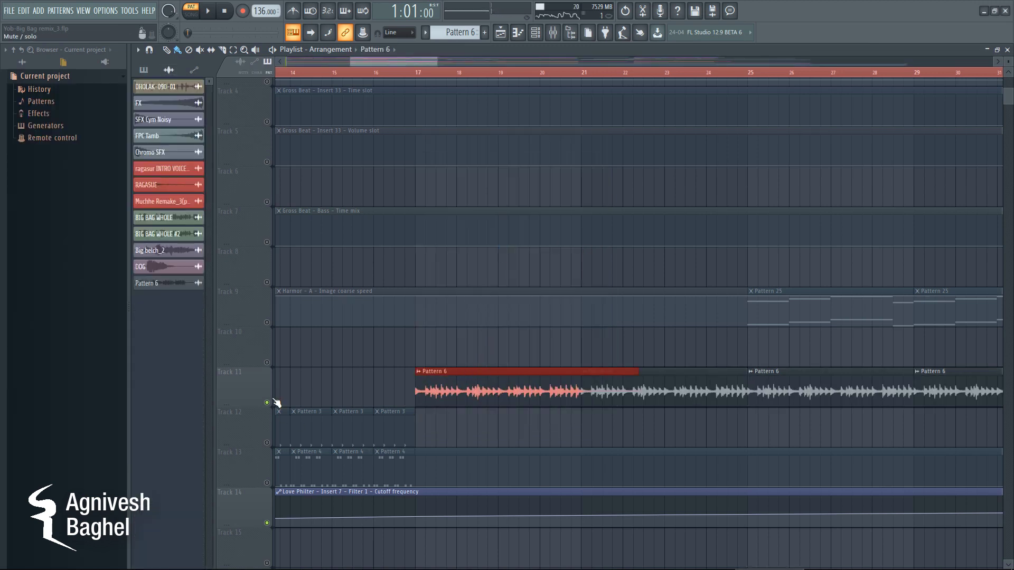
Step: Play the song from bar 17, then open Pattern 6's channel settings
left_click(418, 74)
key("space")
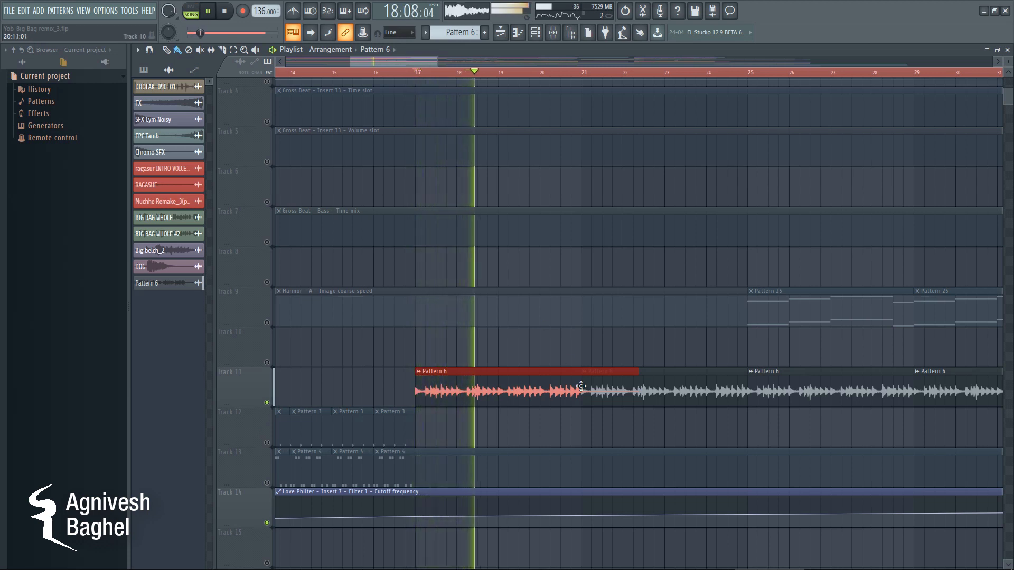
key("space")
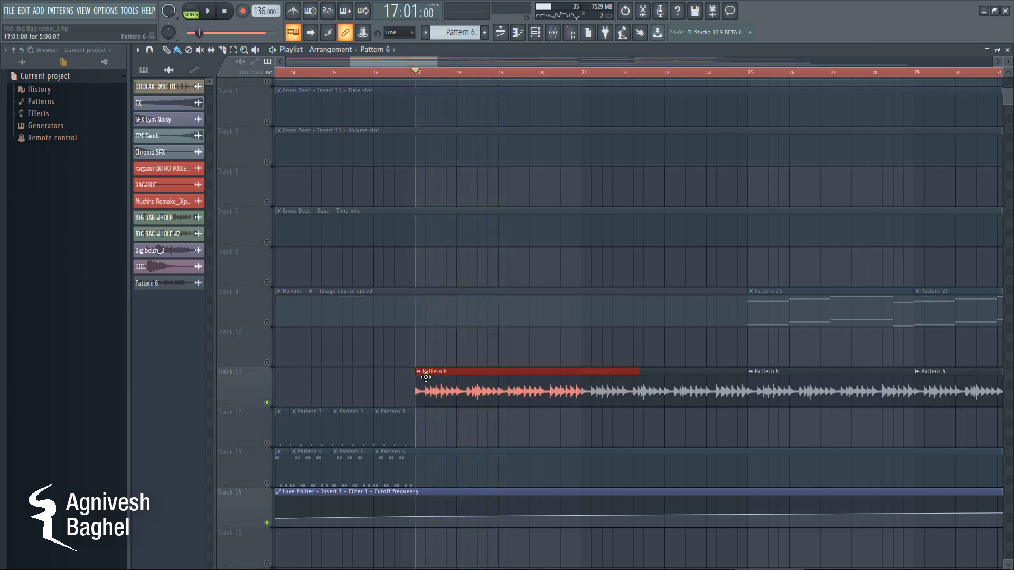
double_click(426, 377)
left_click_drag(296, 193, 731, 181)
Step: Check Pattern 6's mixer insert during playback, then close the mixer and channel settings
left_click(553, 32)
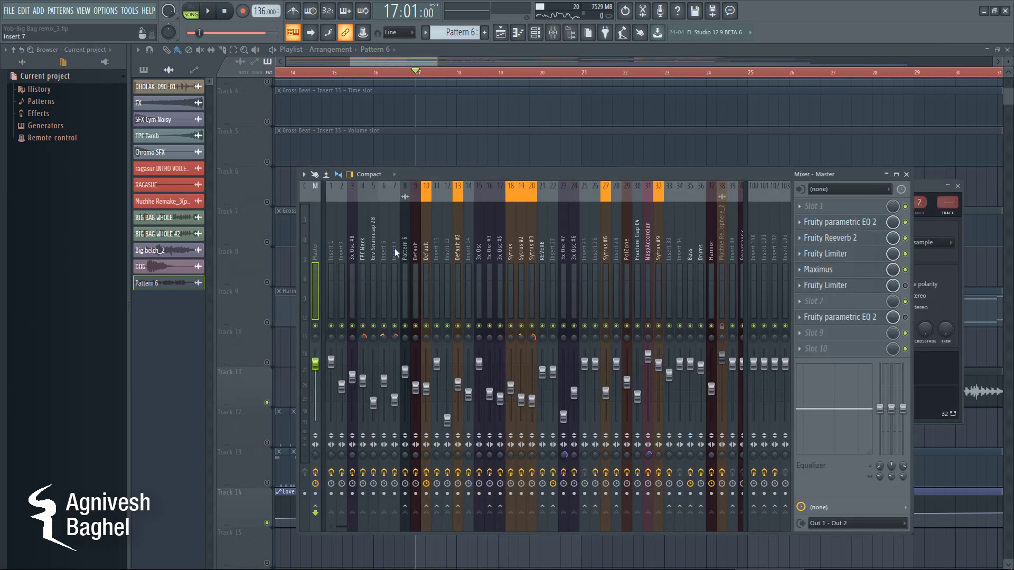
left_click(405, 253)
right_click(406, 254)
left_click(550, 288)
key("space")
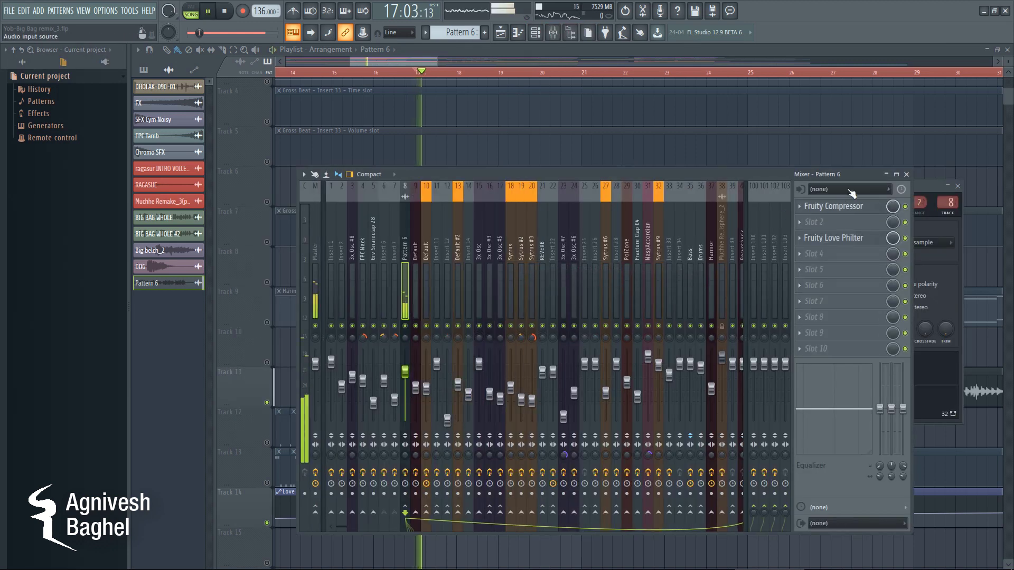
left_click(957, 185)
left_click(906, 174)
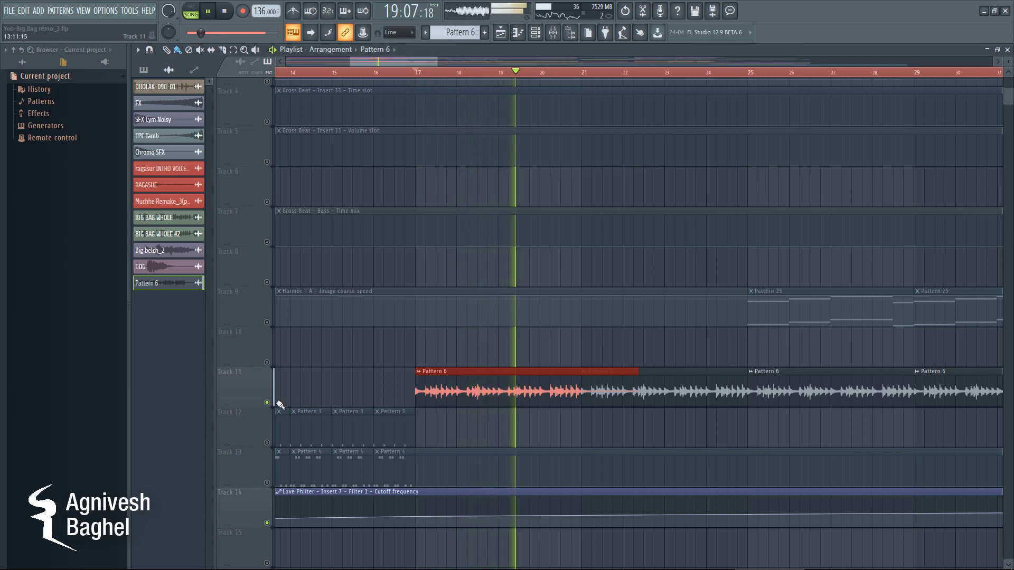
Step: Deselect the clip, unmute all playlist tracks, and solo Track 11
key("ctrl+d")
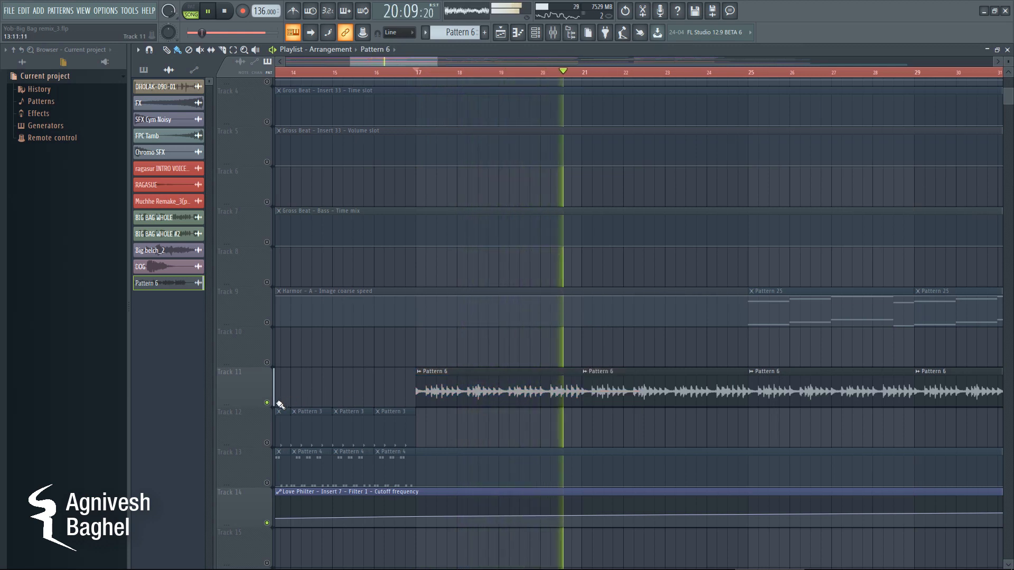
right_click(268, 403)
left_click(273, 410)
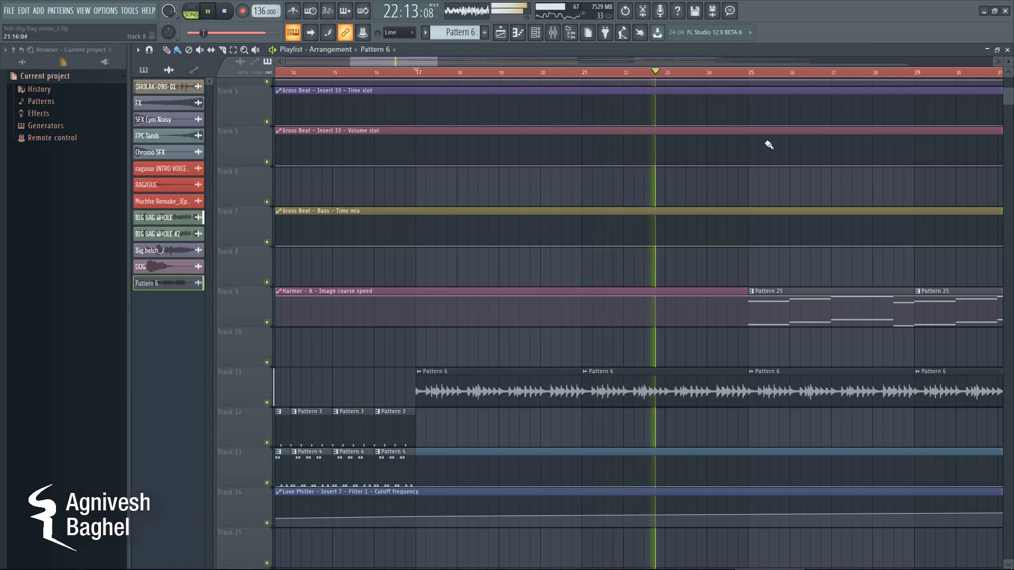
left_click(269, 402, "ctrl")
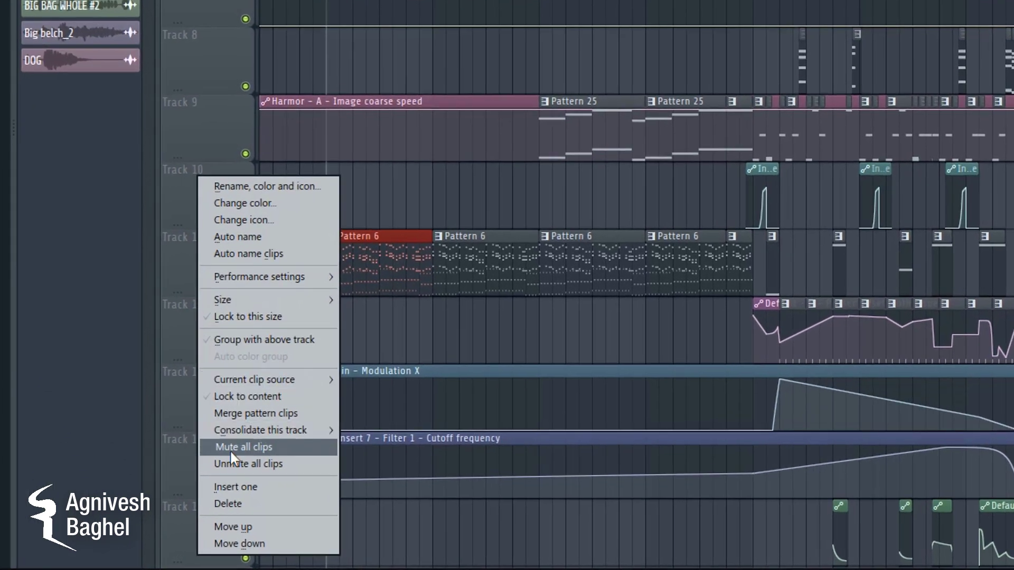
Step: Consolidate Track 11 from track start into a 16-bit WAV clip, 'Track 11 (consolidated).wav'
mouse_move(237, 433)
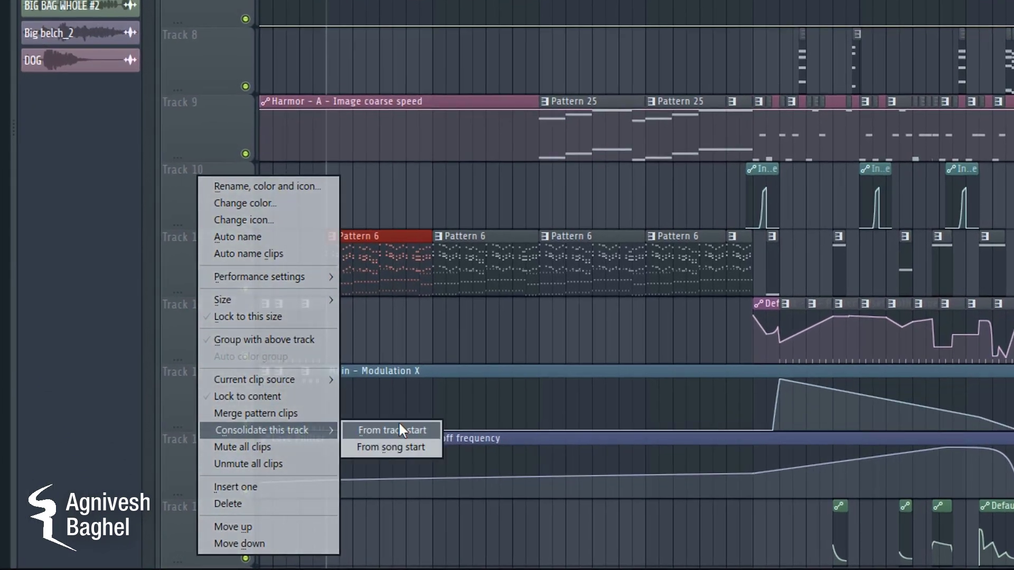
left_click(399, 426)
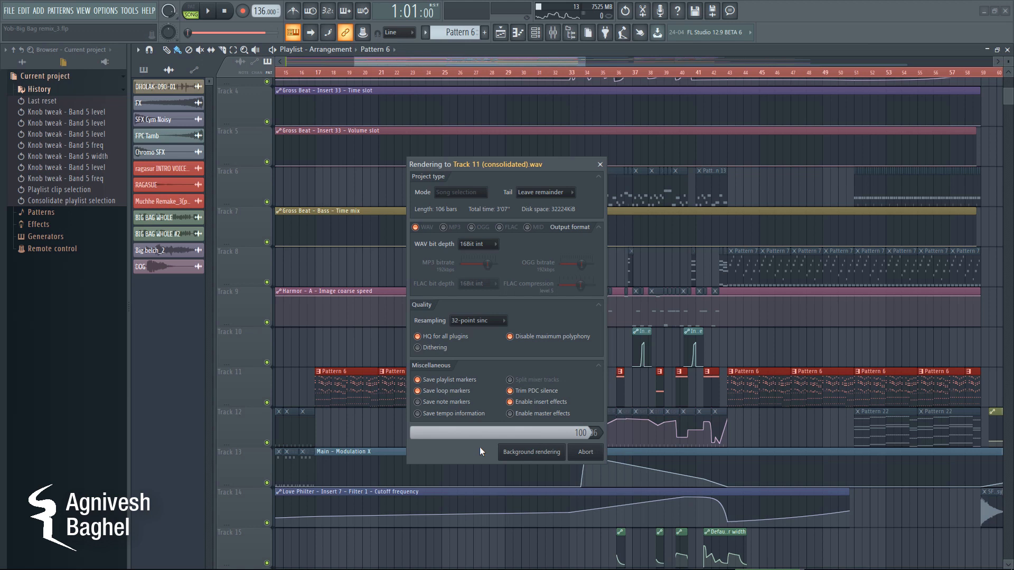
Step: Solo the consolidated track and play it, jumping through bars 17, 26, 33, 40, then back to 36
right_click(266, 444)
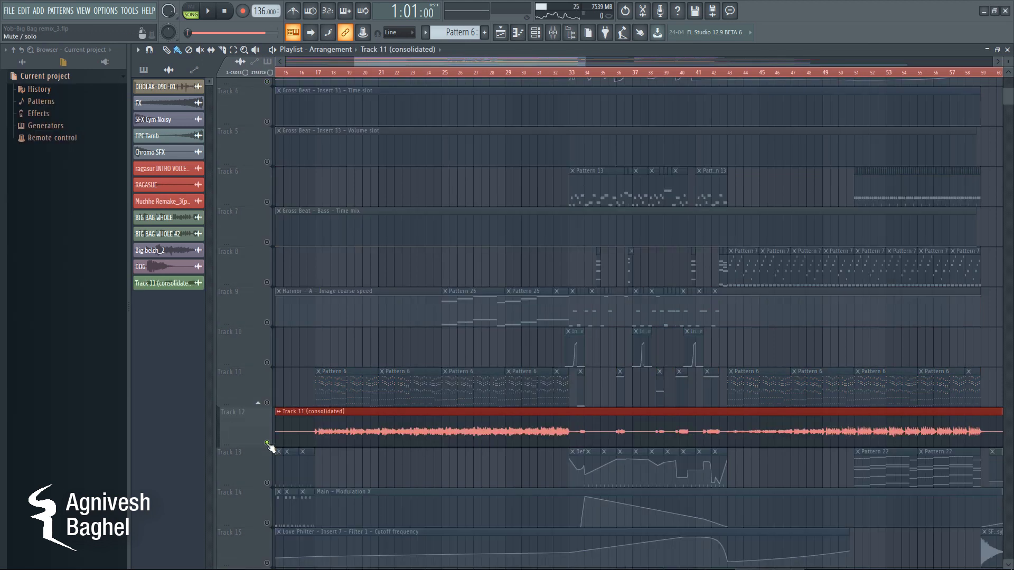
left_click(319, 75)
key("space")
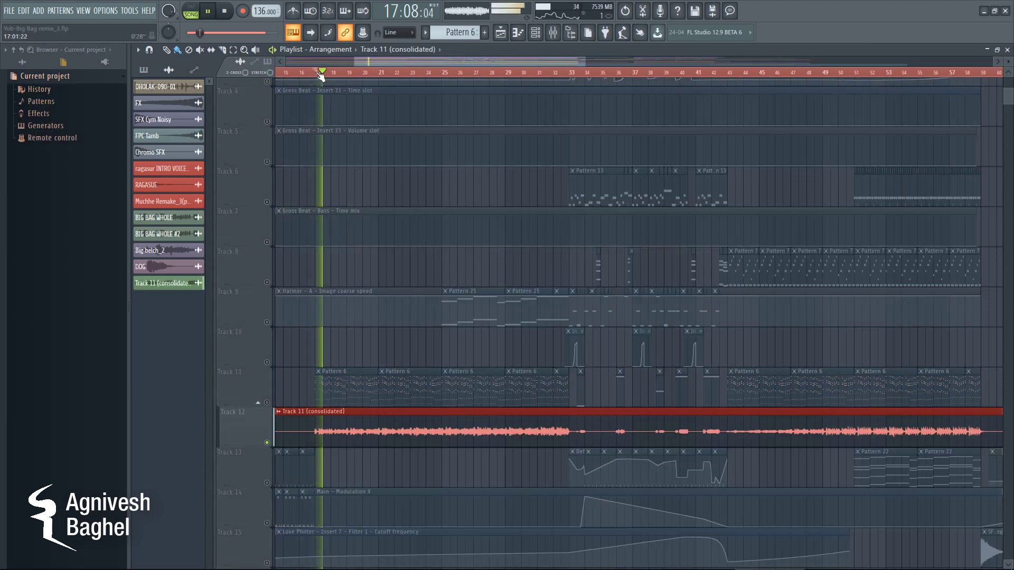
left_click(474, 75)
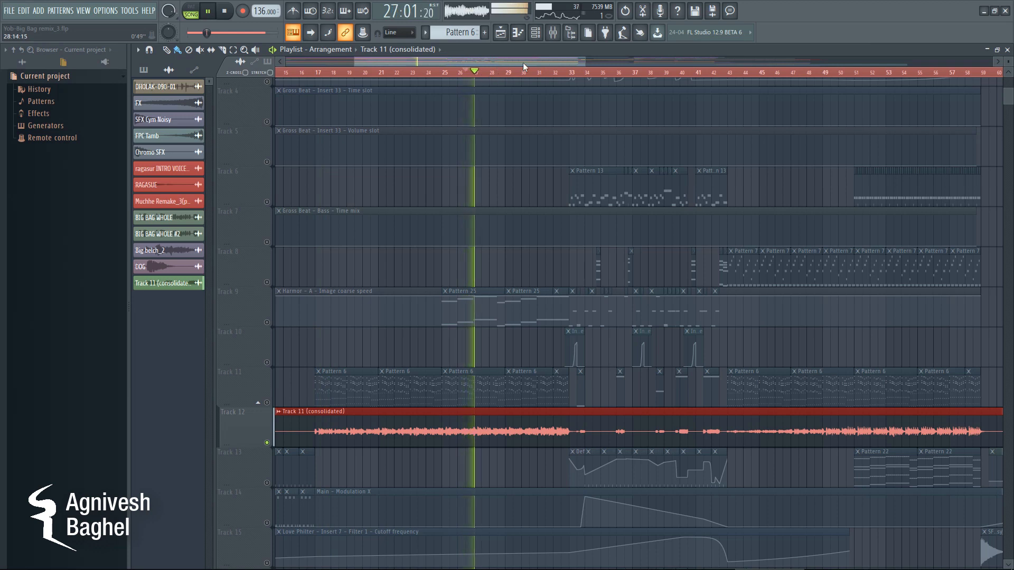
left_click(556, 74)
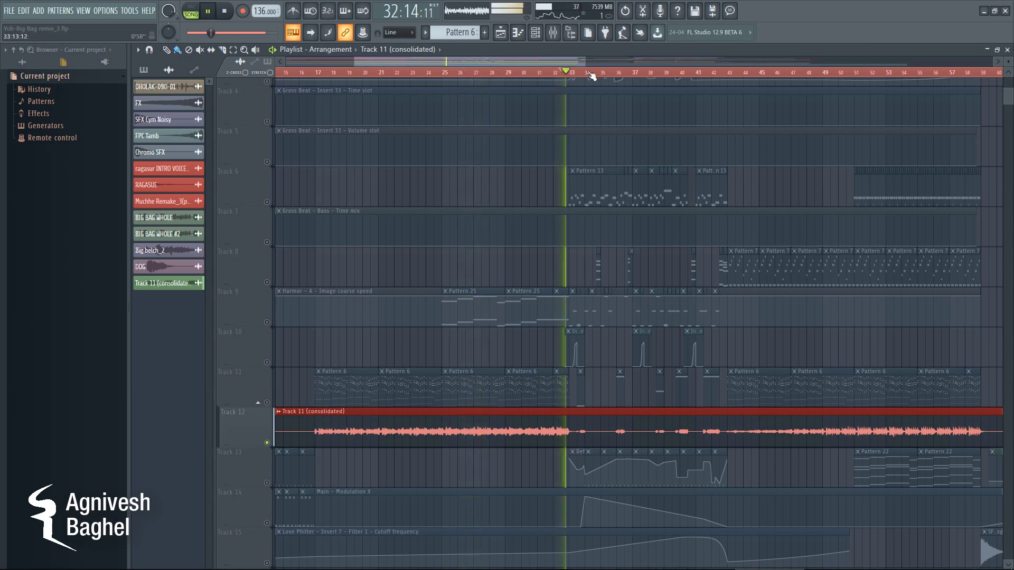
left_click(680, 75)
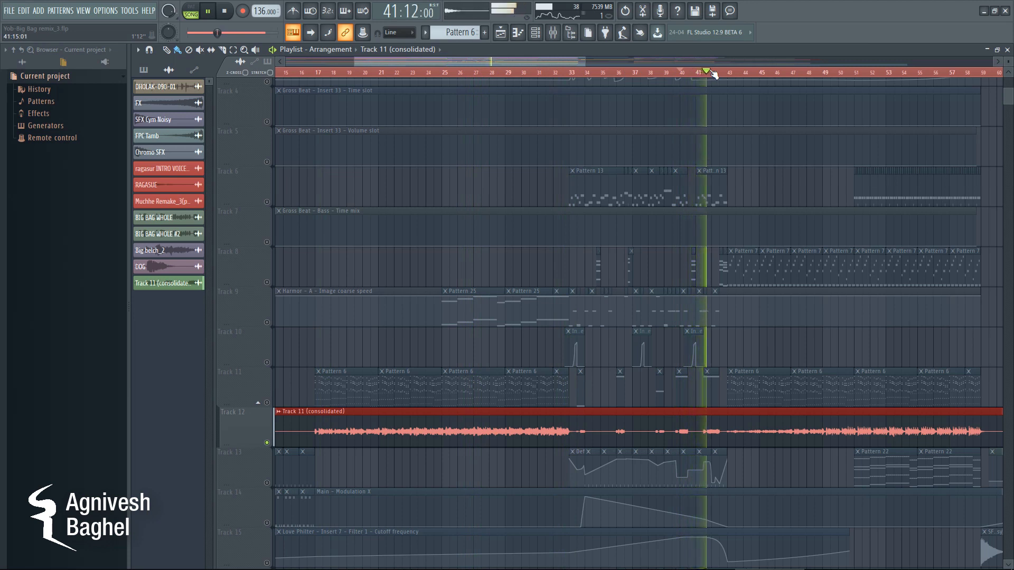
left_click(622, 74)
left_click(618, 74)
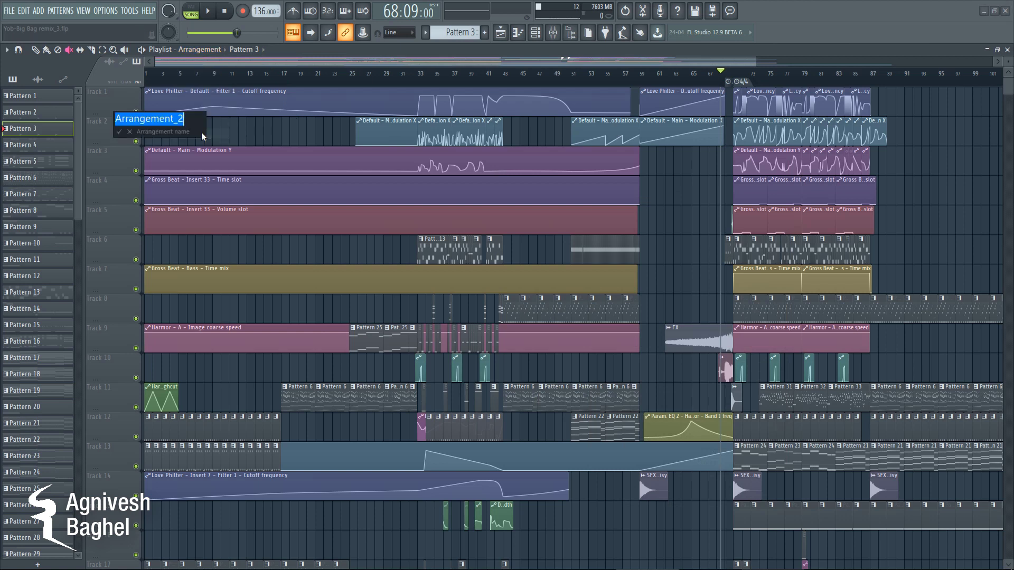
Step: Name the new arrangement Arrangement_2 and place the Harmor automation clip at bar 1
key("Return")
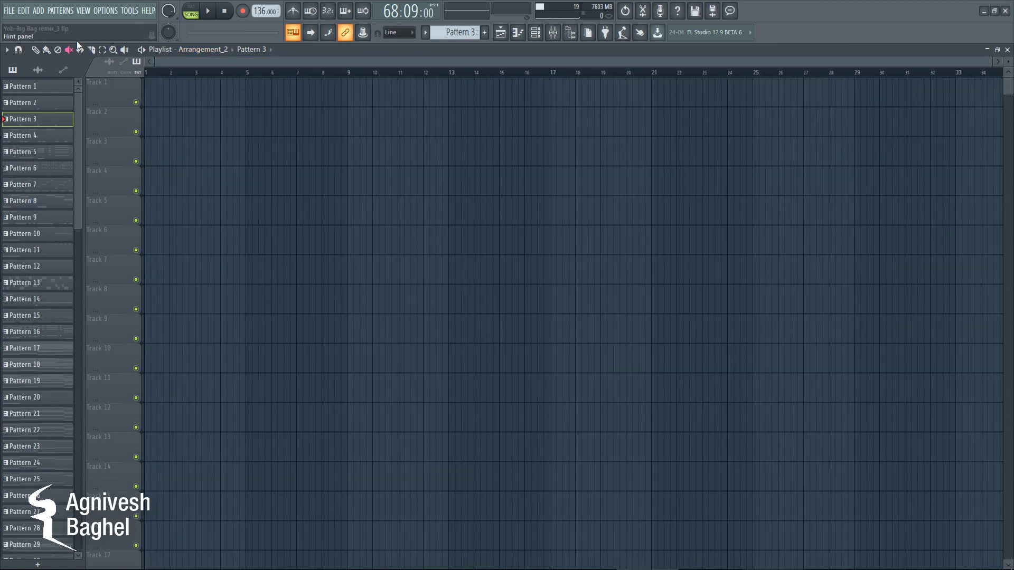
left_click(270, 49)
left_click(273, 166)
left_click_drag(264, 92, 164, 93)
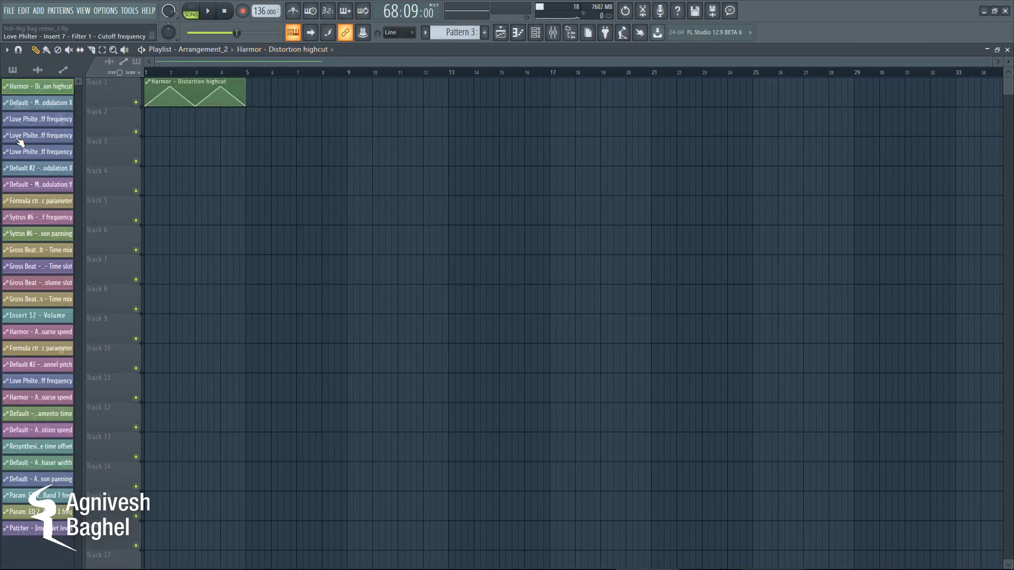
Step: Paint Pattern 5 clips along Track 3 up to bar 29
left_click(13, 70)
left_click(31, 151)
mouse_move(296, 153)
left_mouse_down()
mouse_move(240, 167)
mouse_move(212, 153)
mouse_move(790, 171)
left_mouse_up()
key("b")
Step: Switch to the original Arrangement and back to Arrangement_2 to compare them
left_click(216, 49)
left_click(204, 70)
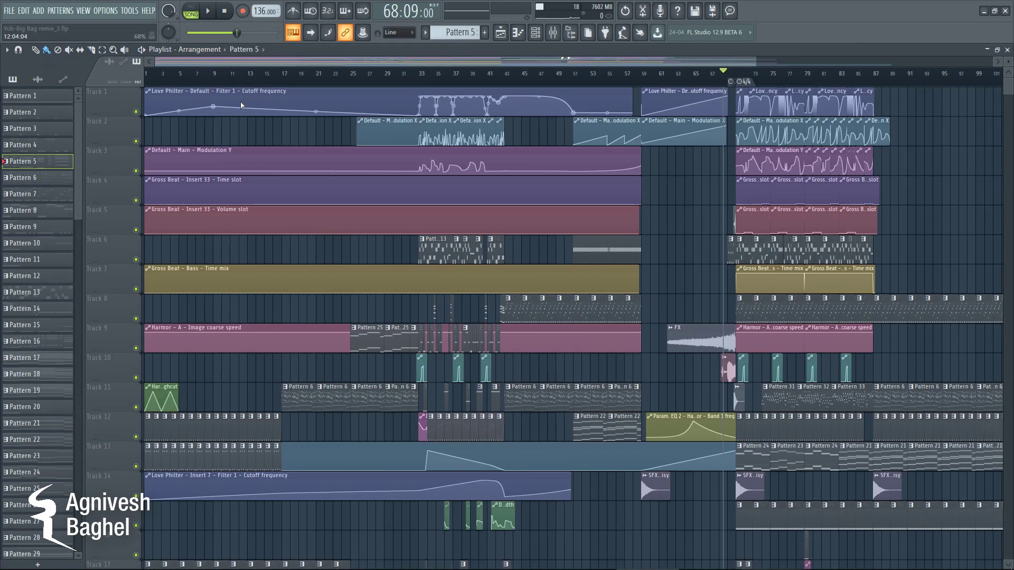
left_click(201, 49)
left_click(205, 77)
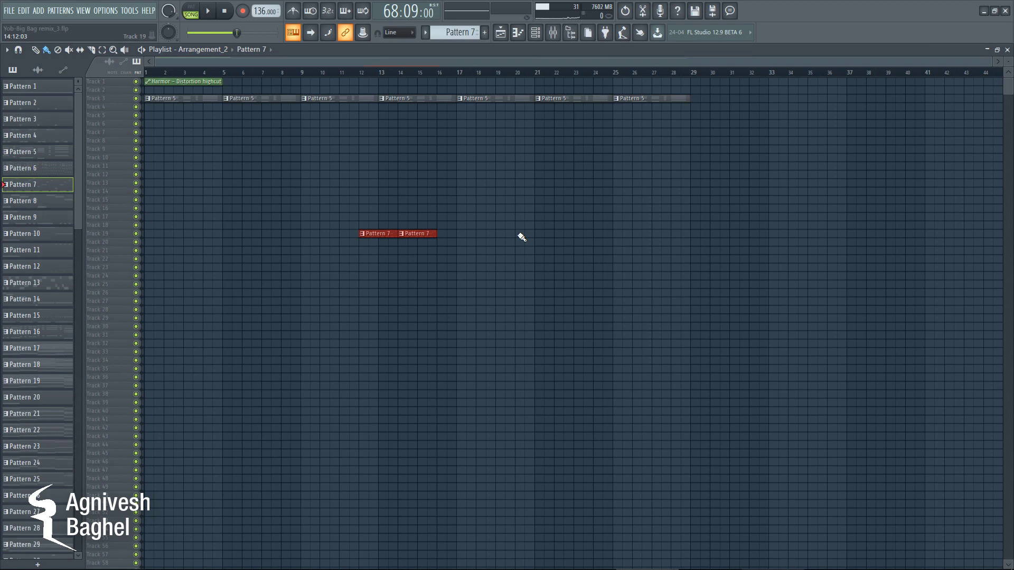
Step: Select Pattern 18 for painting, then flip to the other arrangement and back to Arrangement_2
left_click(24, 365)
left_click(248, 165)
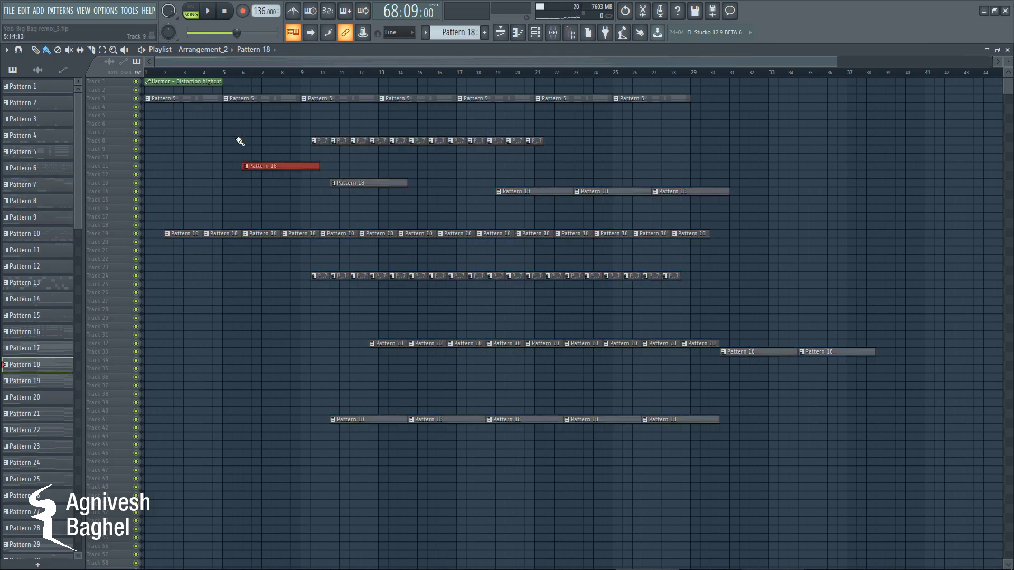
left_click(203, 50)
left_click(214, 66)
left_click(203, 49)
left_click(214, 84)
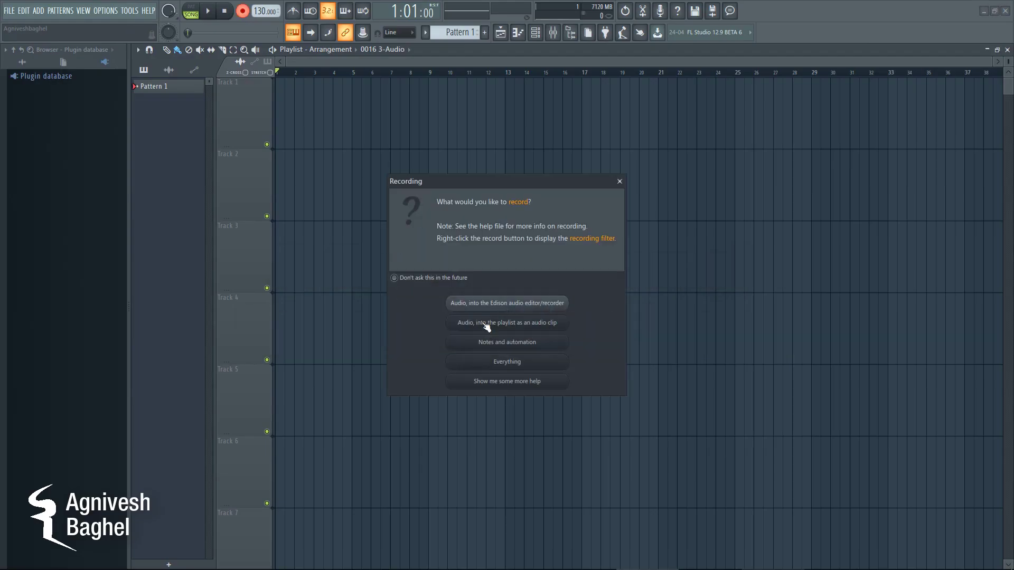
Step: Choose 'Audio, into the playlist as an audio clip' to record onto Track 1
left_click(486, 324)
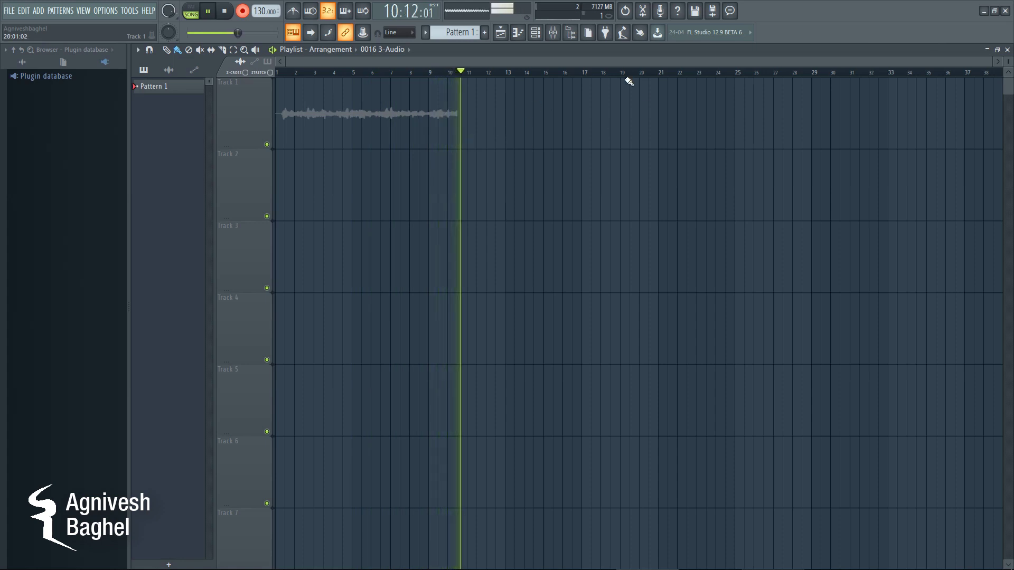
Step: Stop recording, then enable 'Hide collapsed grouped tracks' in the playlist View options and confirm Yes
key("space")
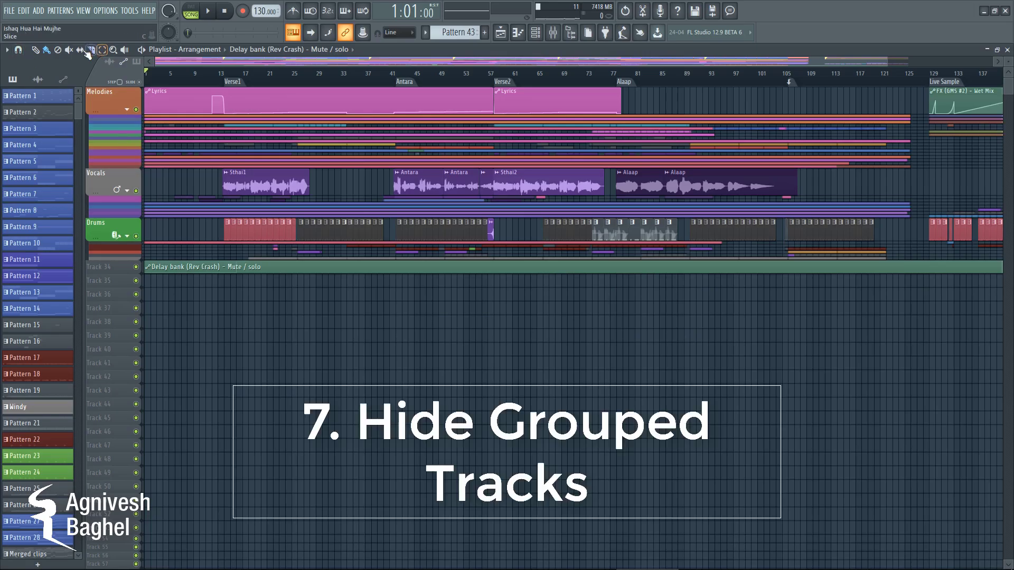
scroll(620, 72, "up", 3)
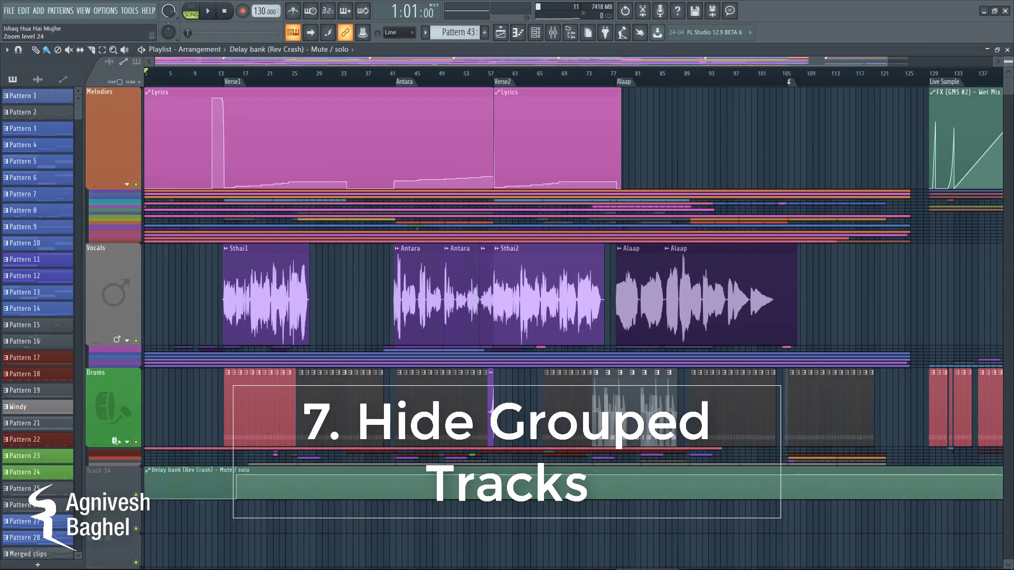
left_click(7, 49)
mouse_move(17, 74)
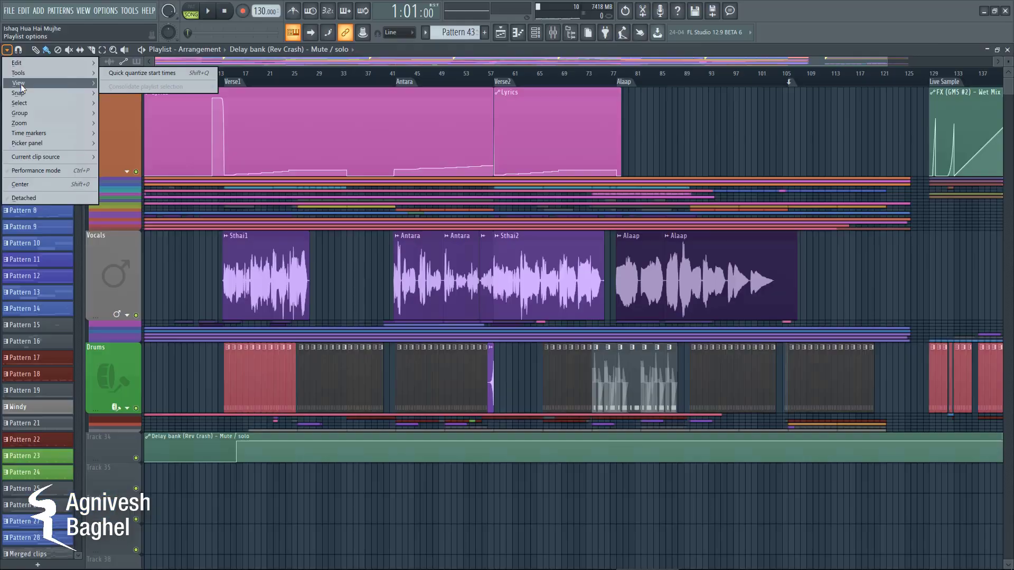
mouse_move(31, 148)
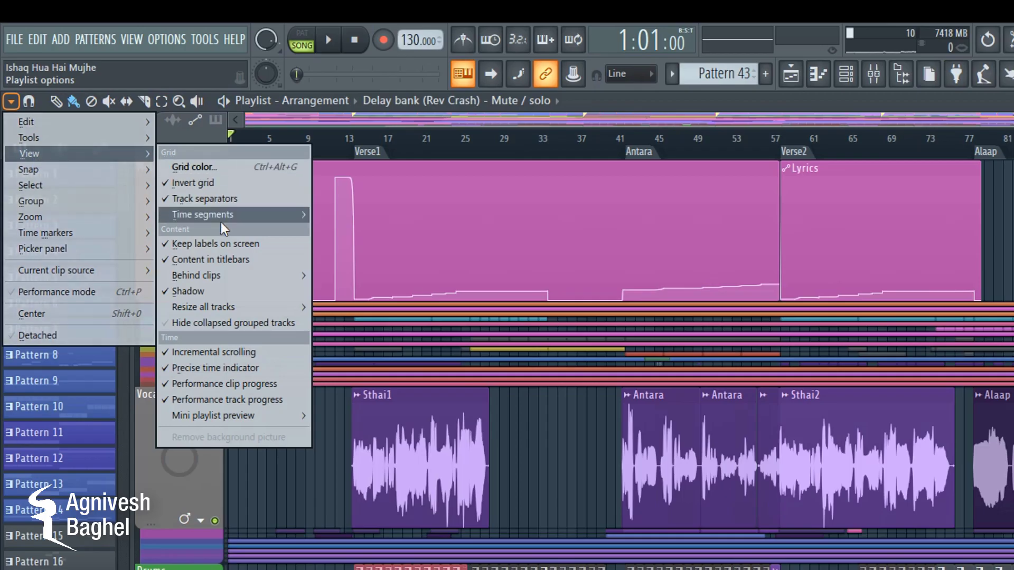
left_click(227, 317)
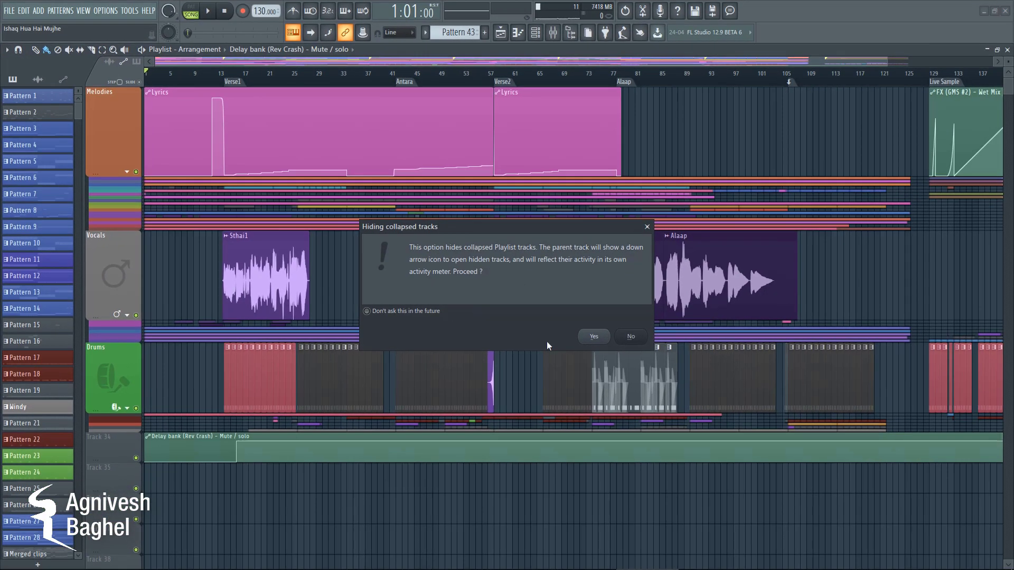
left_click(594, 336)
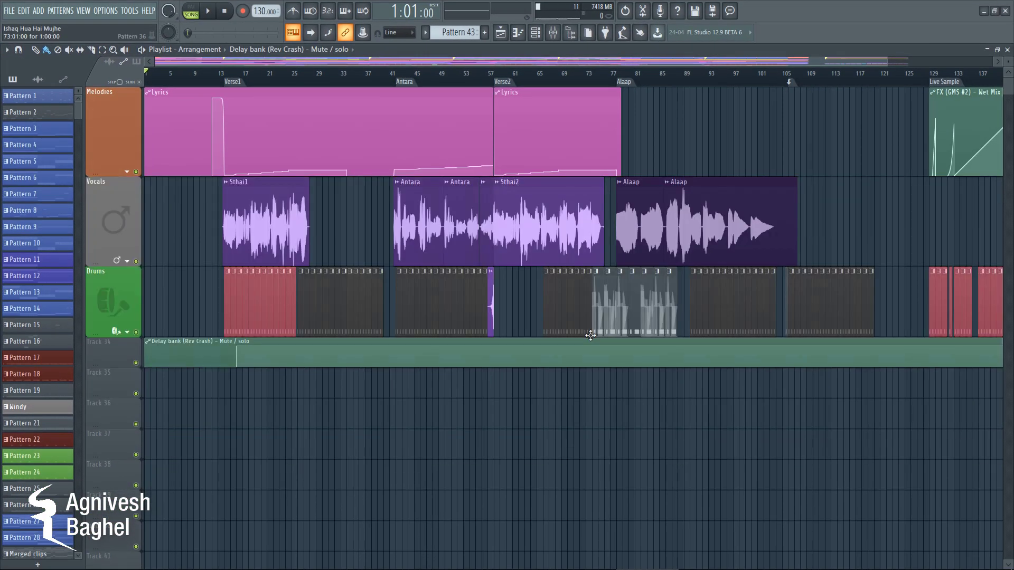
Step: Expand and re-collapse the Melodies, Vocals and Drums groups in turn
left_click(112, 150)
left_click(112, 150)
left_click(119, 252)
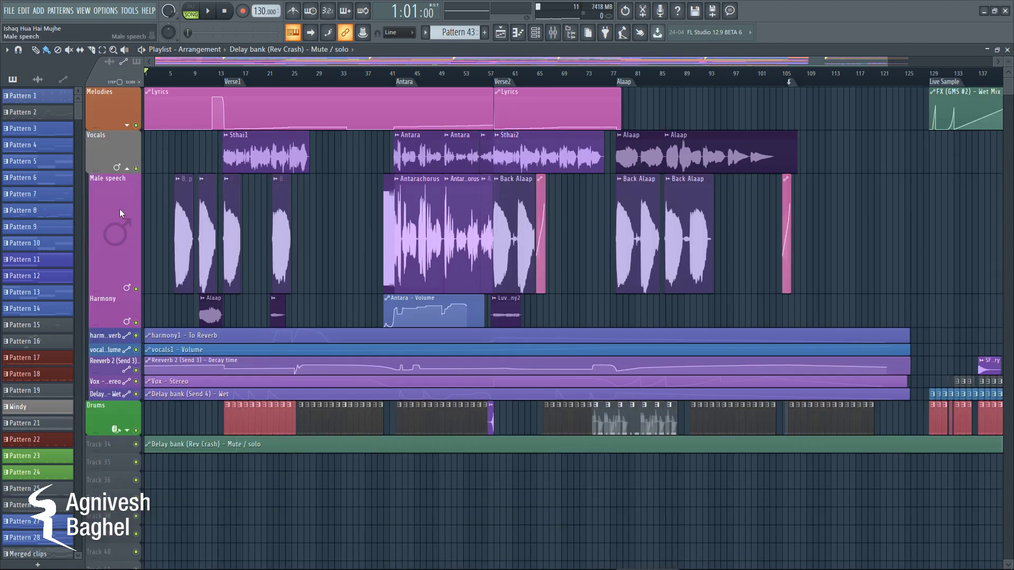
left_click(127, 168)
left_click(127, 203)
left_click(127, 204)
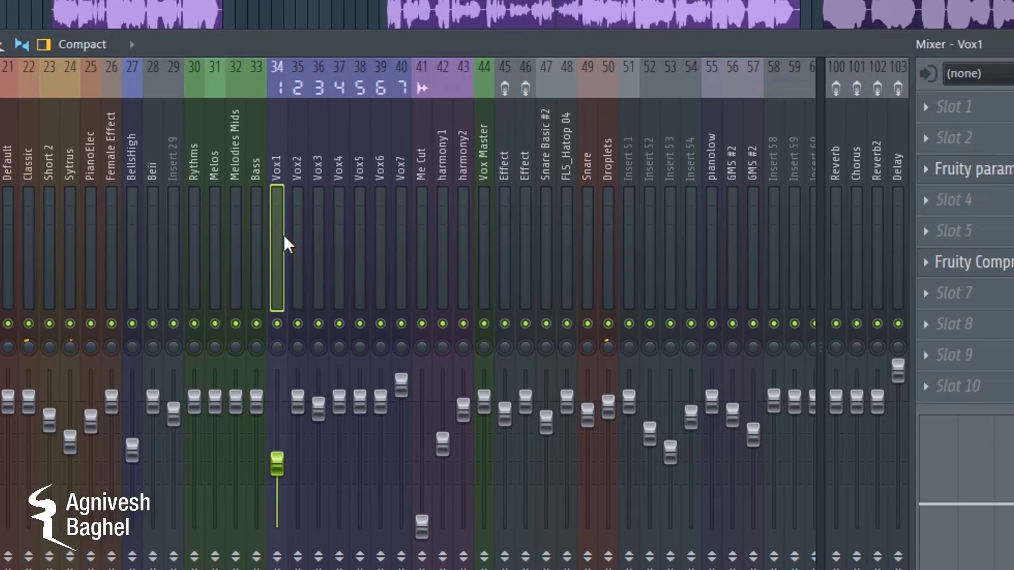
Step: Select mixer inserts 34–40 (Vox1–Vox7) and reset them to default, confirming with Ok
left_click_drag(284, 236, 374, 248)
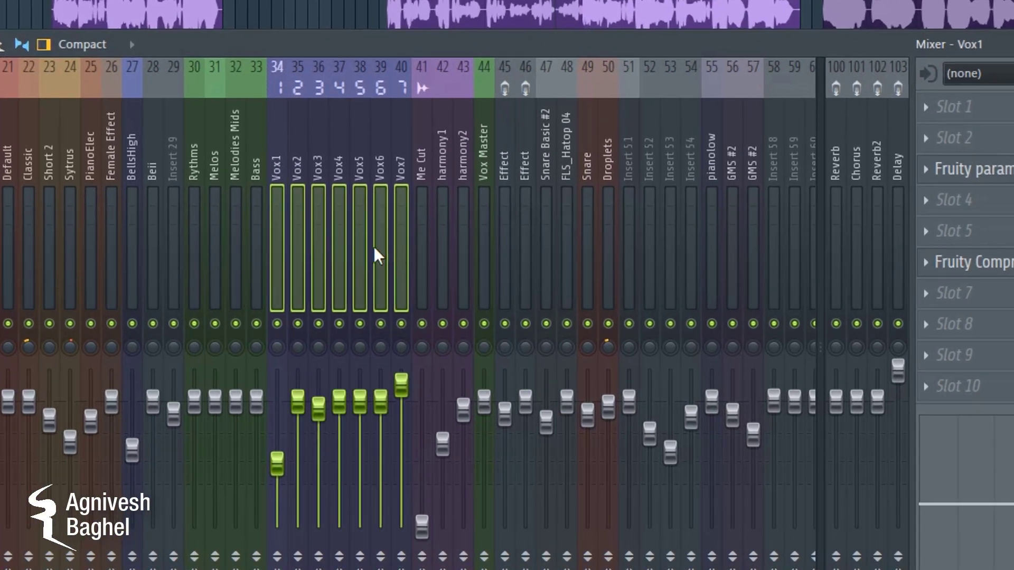
right_click(358, 248)
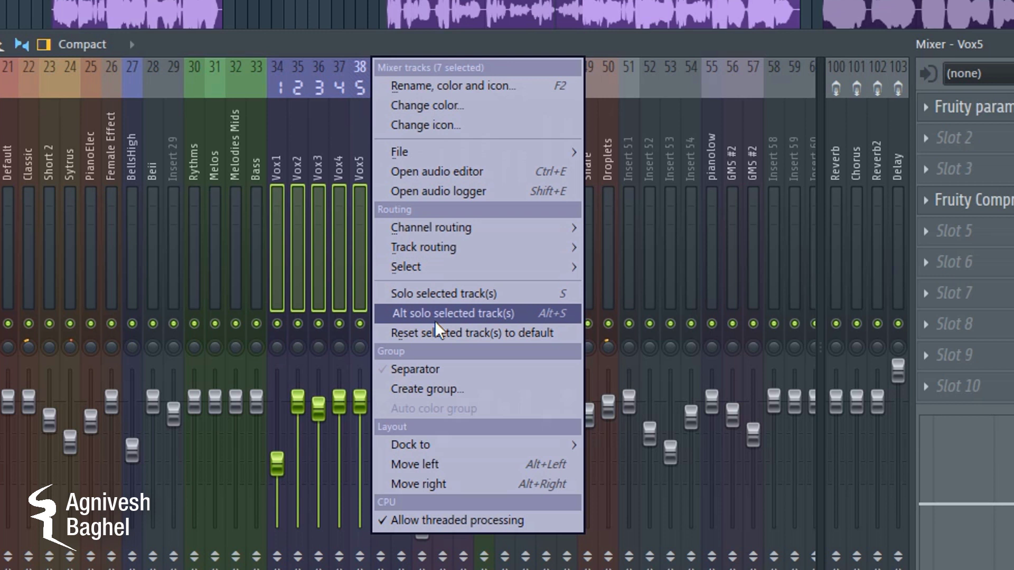
left_click(448, 336)
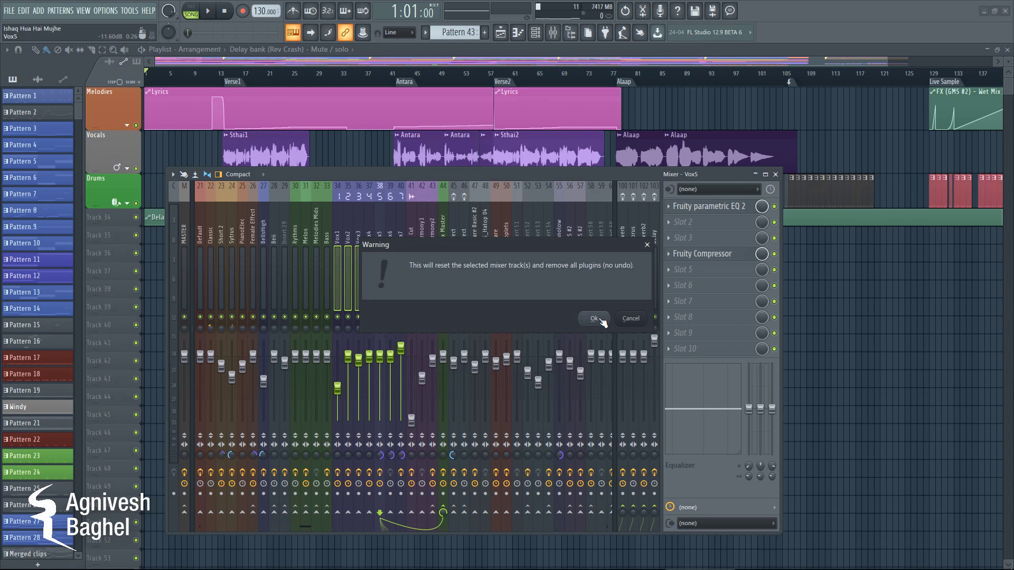
left_click(780, 327)
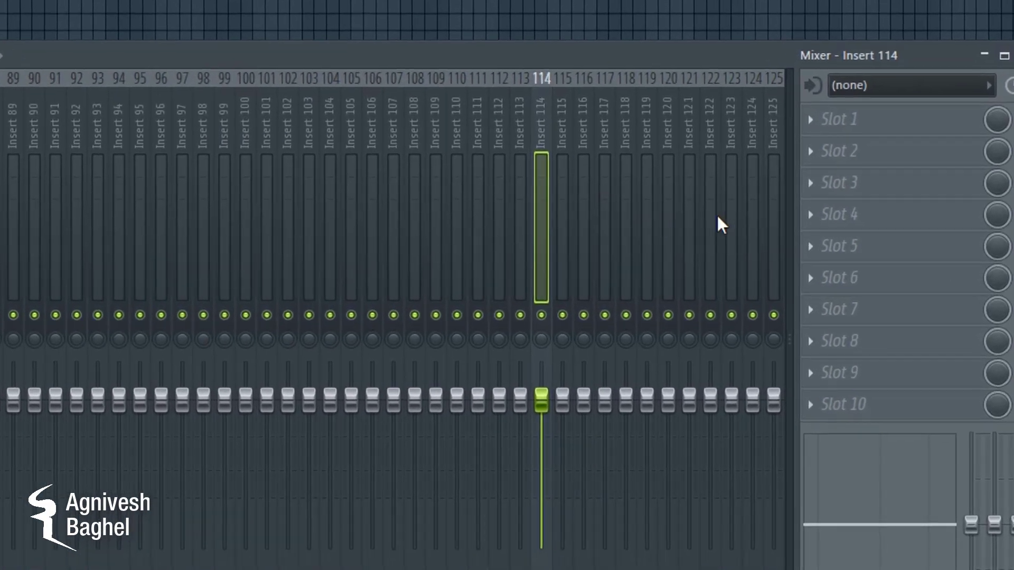
Step: Select Insert 125, click through several lower high-numbered inserts, then return to Insert 125
left_click(771, 206)
left_click(710, 222)
left_click(647, 222)
left_click(520, 227)
left_click(393, 227)
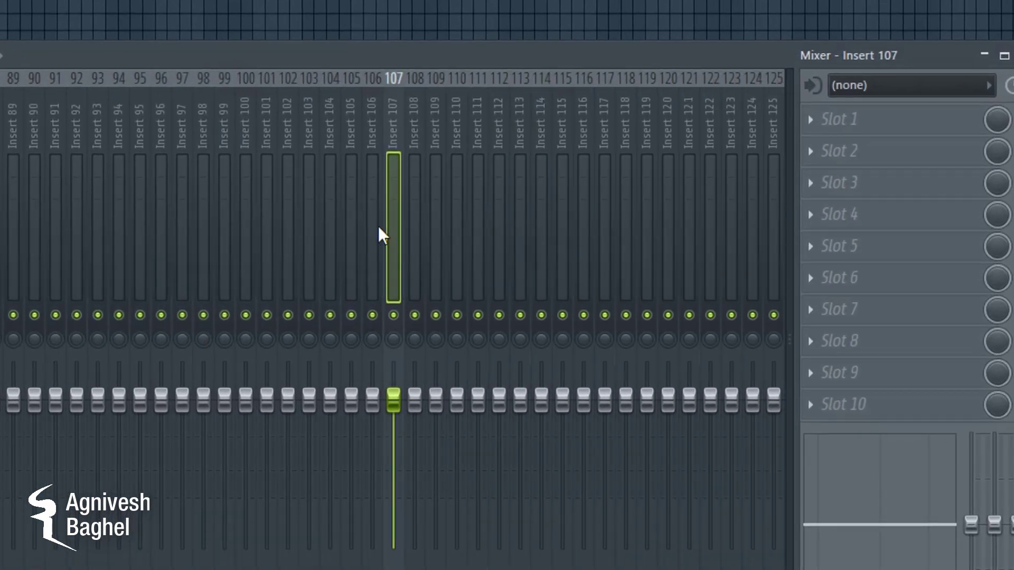
left_click(372, 227)
left_click(626, 222)
left_click(774, 221)
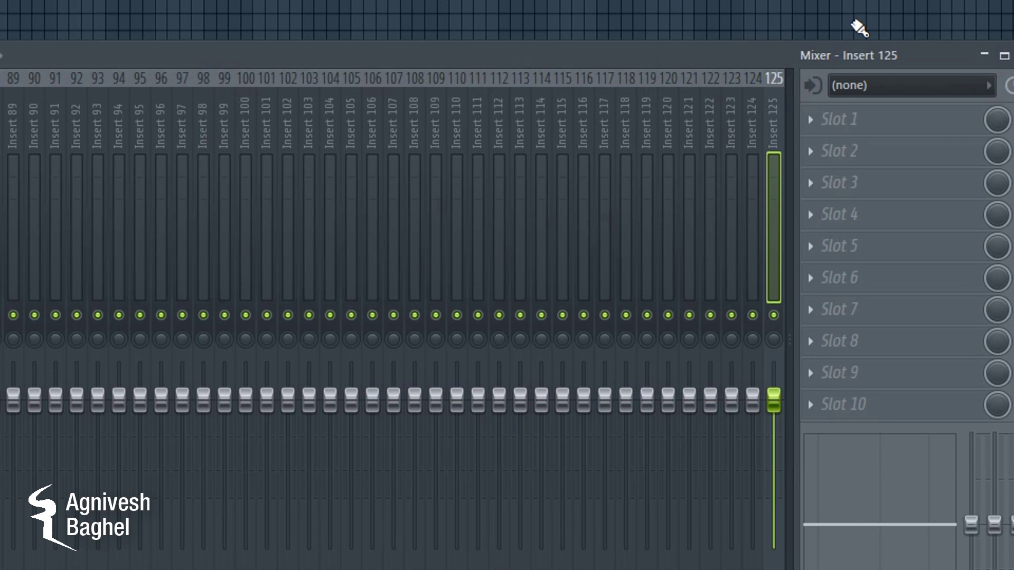